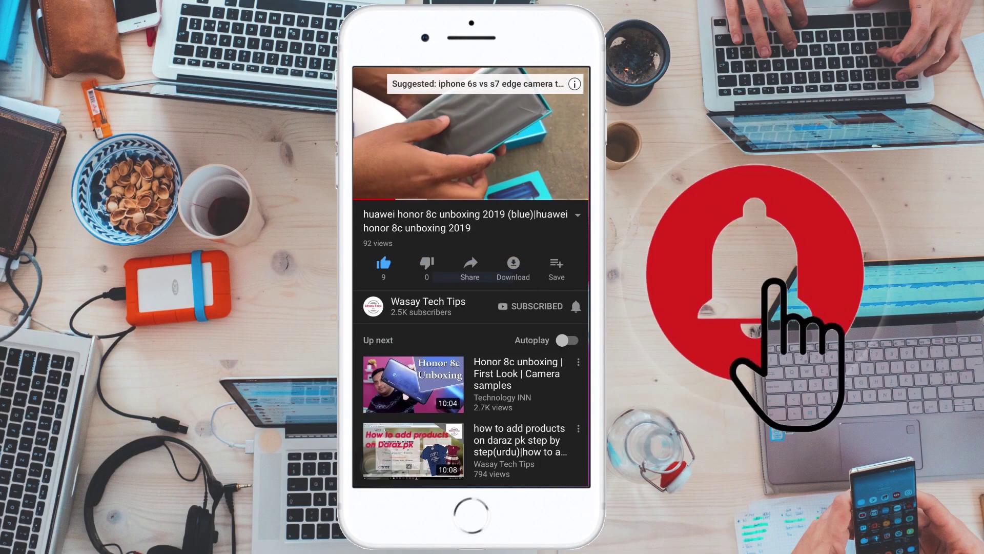
Step: Look over the Opera GX website in Chrome, then launch Opera GX from its desktop shortcut
{"action": "left_click", "coordinate": [576, 306]}
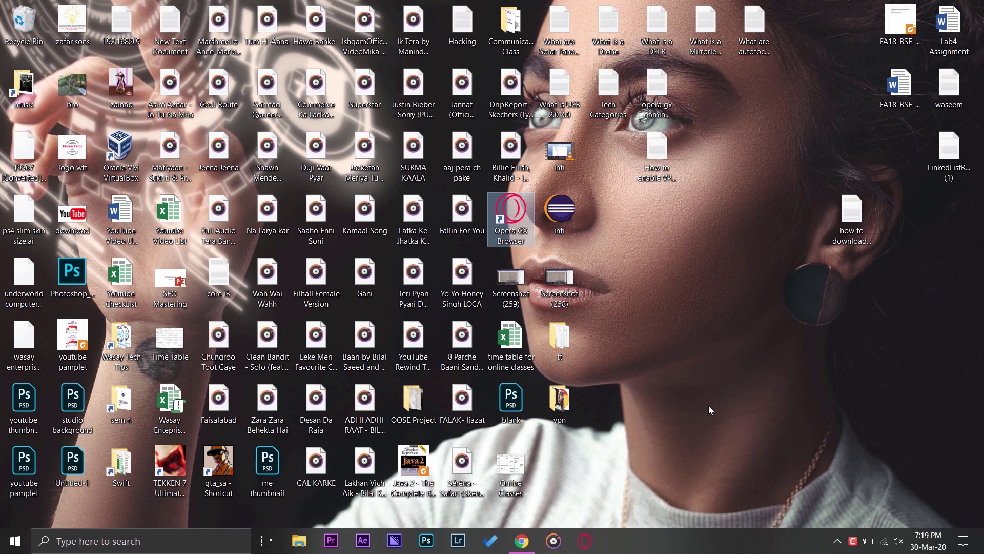
{"action": "left_click", "coordinate": [795, 393]}
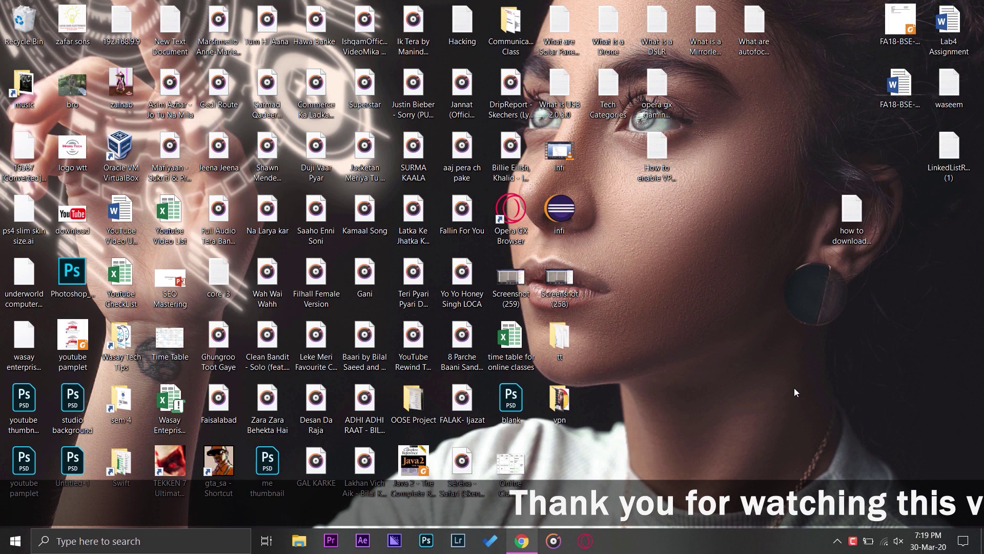
{"action": "key", "text": "alt+Tab"}
{"action": "scroll", "coordinate": [675, 337], "scroll_direction": "down", "scroll_amount": 2}
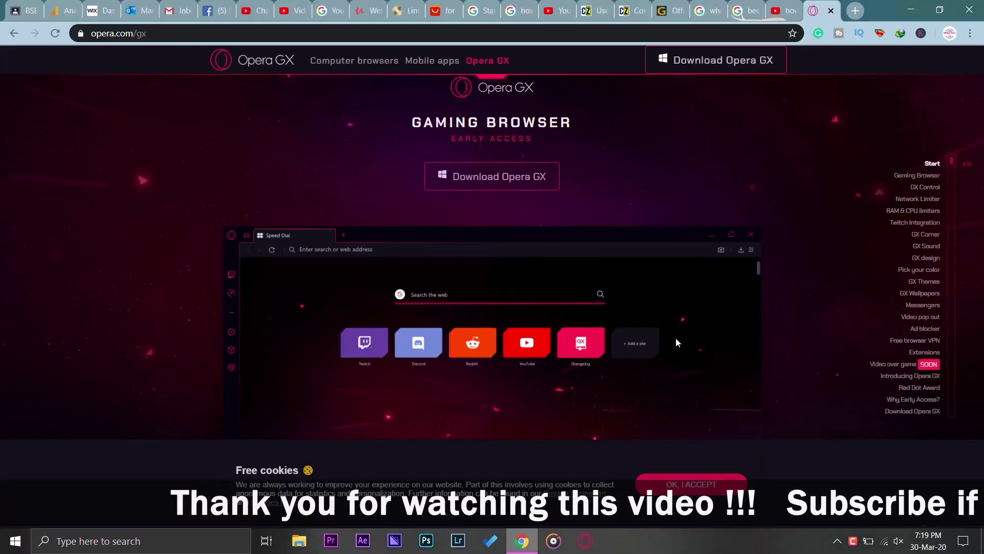
{"action": "scroll", "coordinate": [677, 342], "scroll_direction": "up", "scroll_amount": 1}
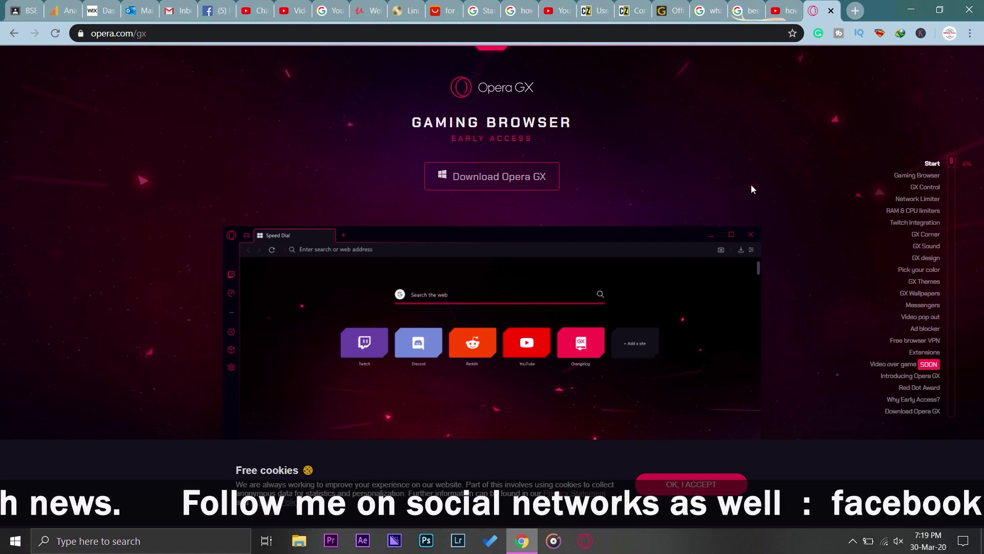
{"action": "scroll", "coordinate": [752, 187], "scroll_direction": "down", "scroll_amount": 3}
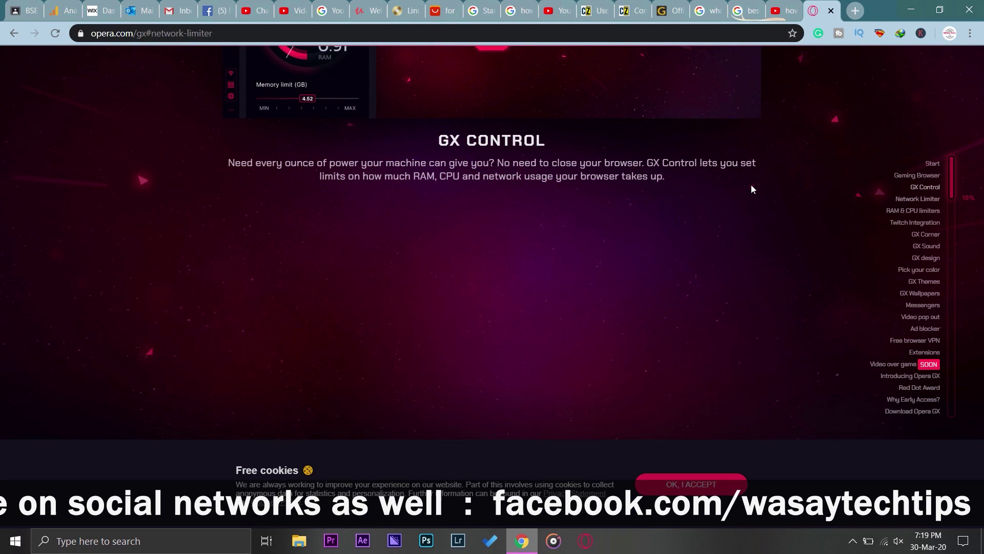
{"action": "scroll", "coordinate": [751, 188], "scroll_direction": "down", "scroll_amount": 5}
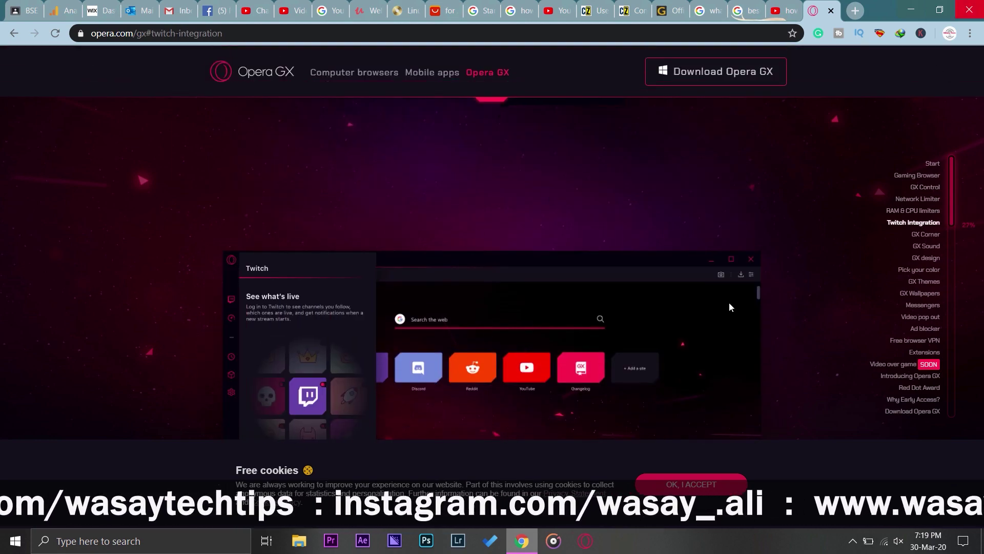
{"action": "key", "text": "super+d"}
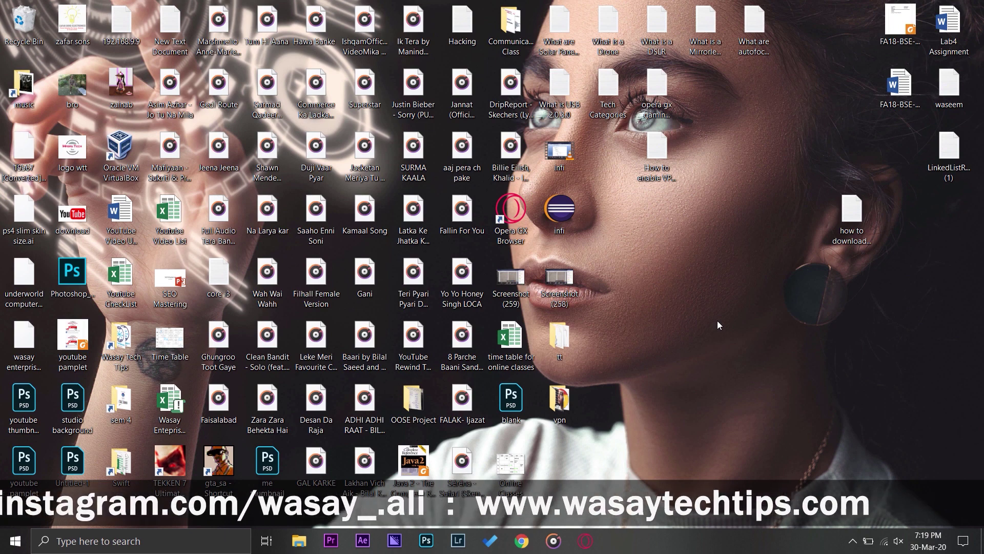
{"action": "double_click", "coordinate": [532, 222]}
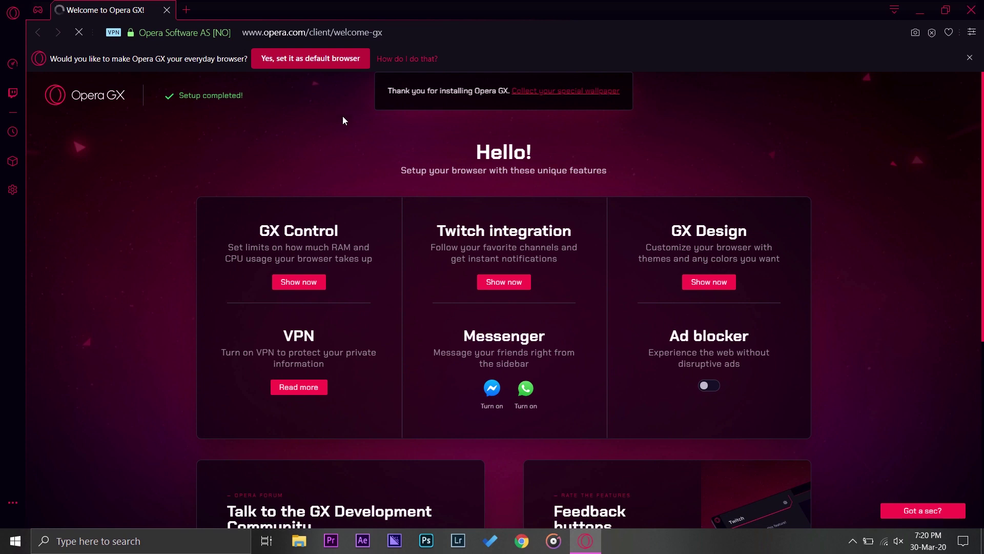
{"action": "scroll", "coordinate": [338, 189], "scroll_direction": "down", "scroll_amount": 1}
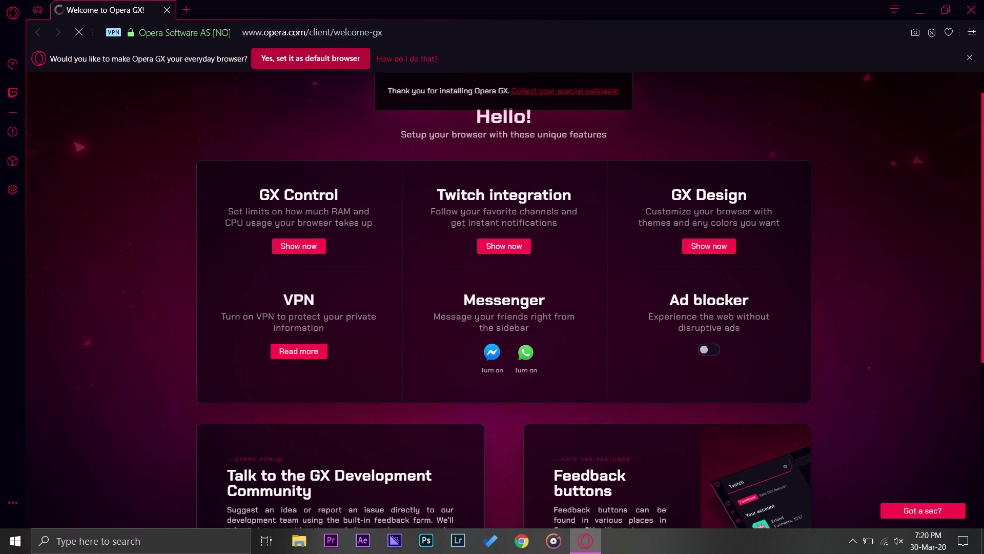
{"action": "scroll", "coordinate": [653, 269], "scroll_direction": "down", "scroll_amount": 3}
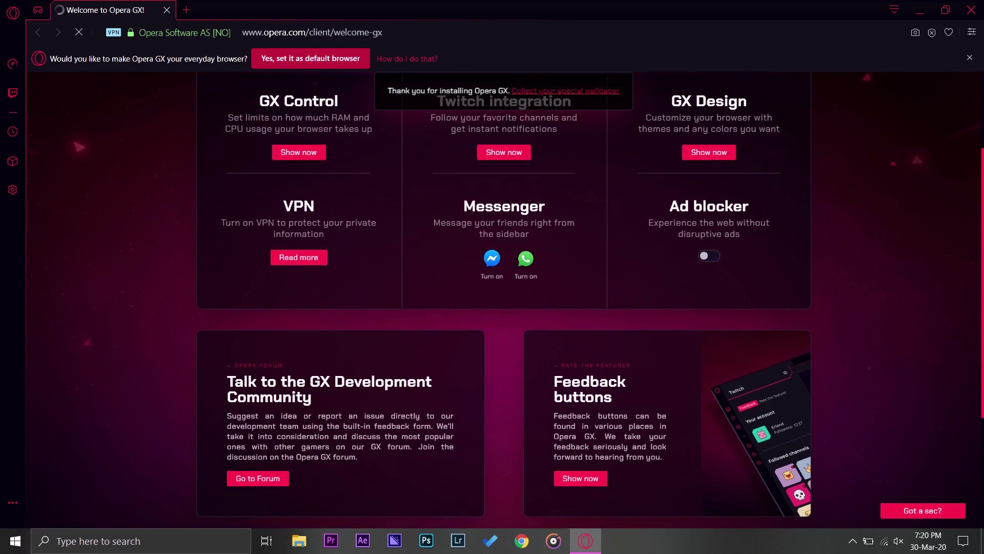
{"action": "scroll", "coordinate": [390, 290], "scroll_direction": "up", "scroll_amount": 1}
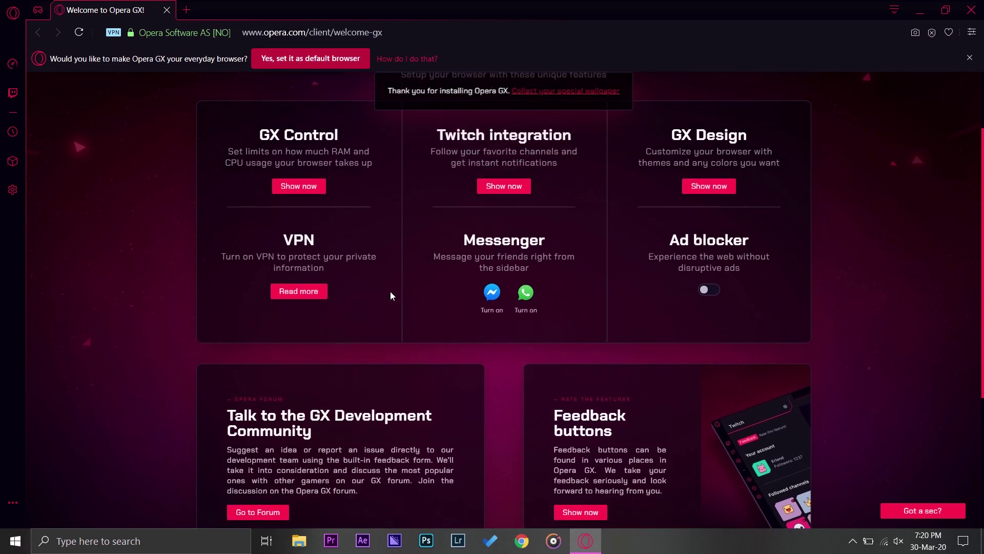
{"action": "scroll", "coordinate": [389, 291], "scroll_direction": "up", "scroll_amount": 1}
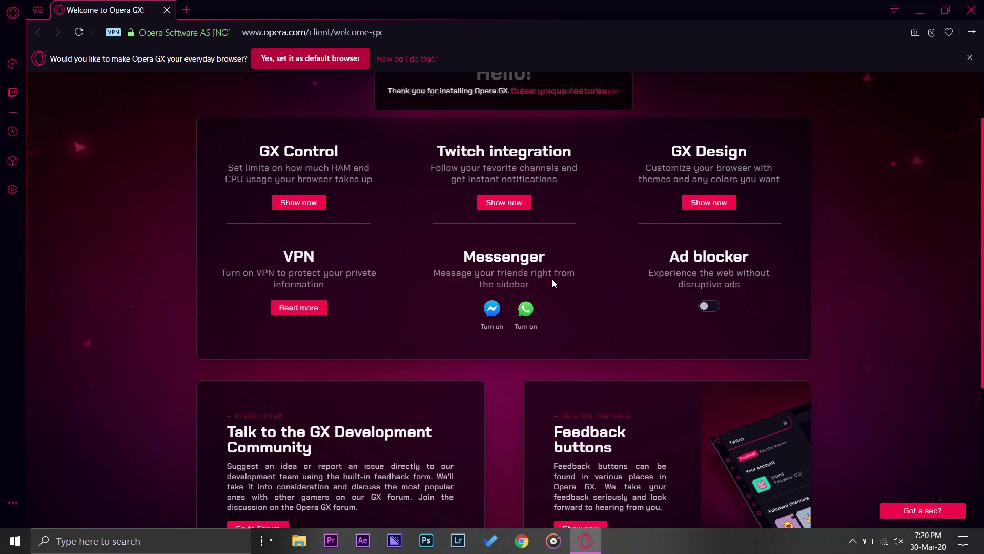
{"action": "scroll", "coordinate": [552, 279], "scroll_direction": "down", "scroll_amount": 4}
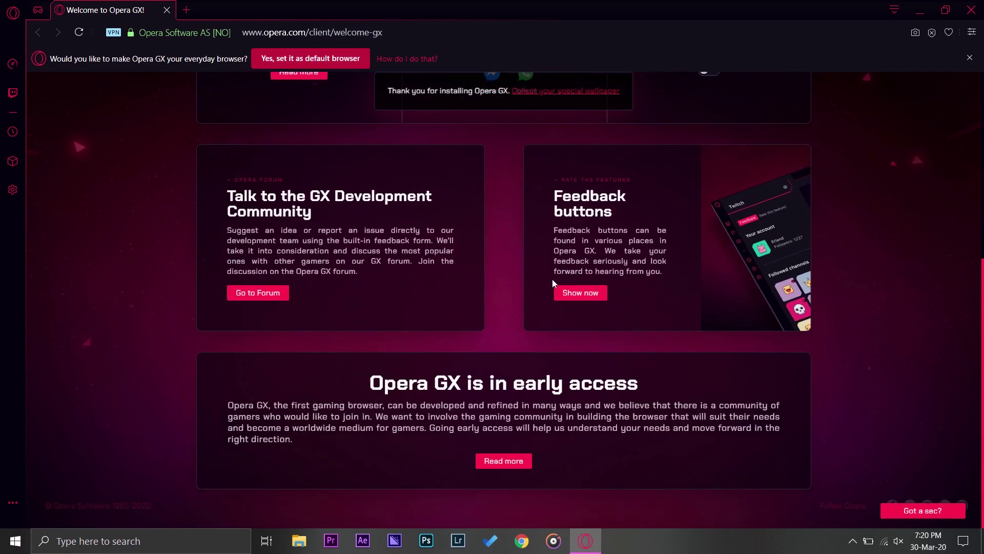
{"action": "scroll", "coordinate": [552, 278], "scroll_direction": "up", "scroll_amount": 6}
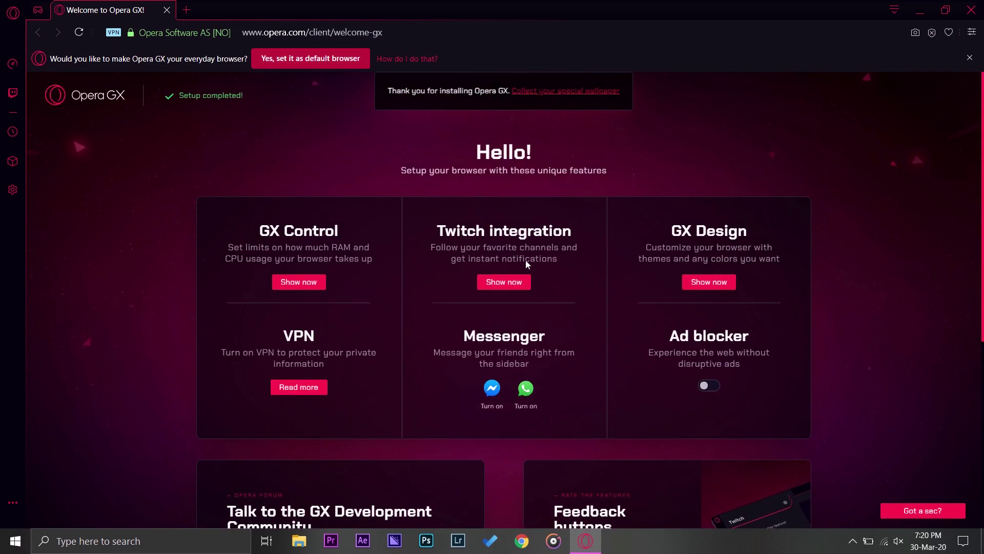
Step: Replace the Welcome to Opera GX tab with a fresh Speed Dial tab
{"action": "left_click", "coordinate": [186, 10]}
{"action": "left_click", "coordinate": [167, 10]}
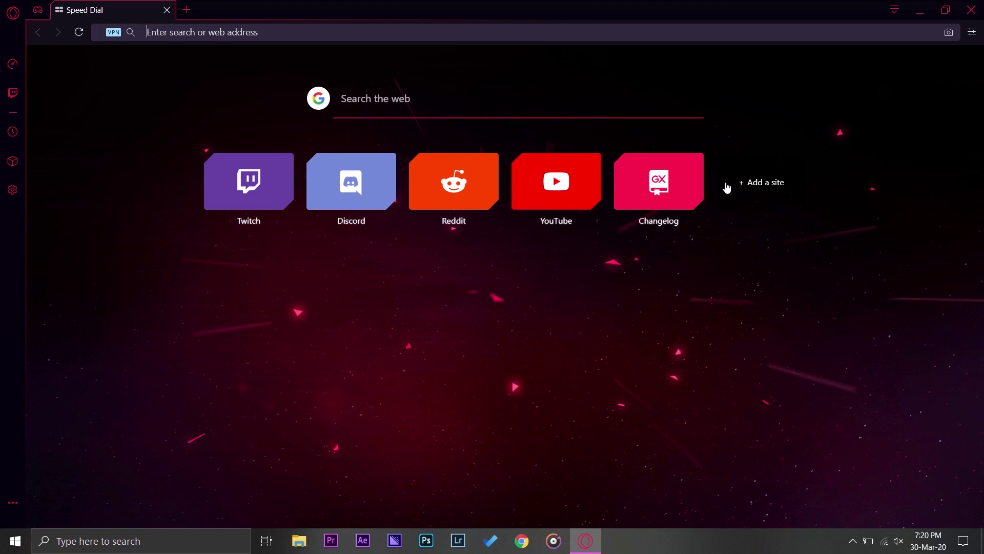
{"action": "left_click", "coordinate": [765, 186]}
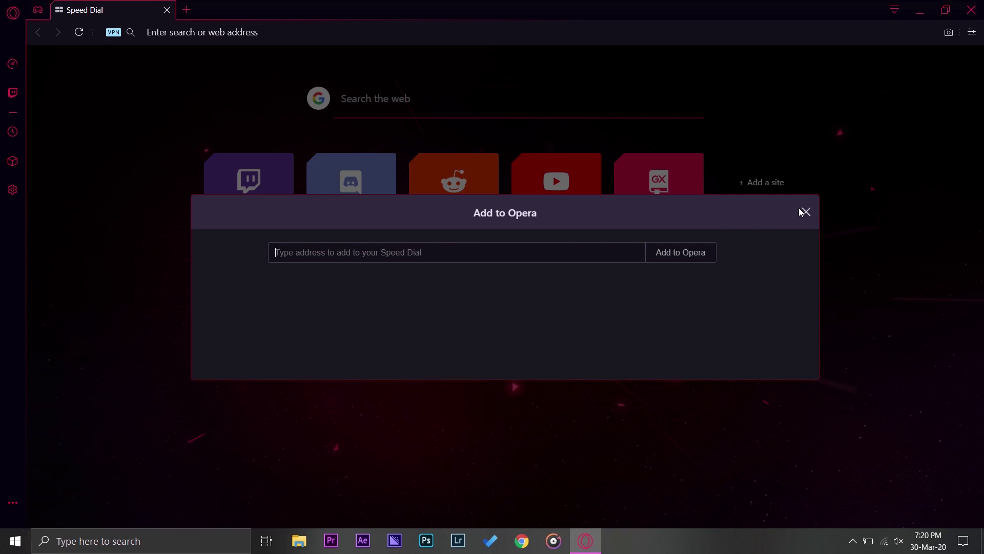
{"action": "left_click", "coordinate": [806, 212]}
Step: Add a facebook.com Speed Dial tile and move it right after Twitch
{"action": "left_click", "coordinate": [788, 192]}
{"action": "type", "text": "yout"}
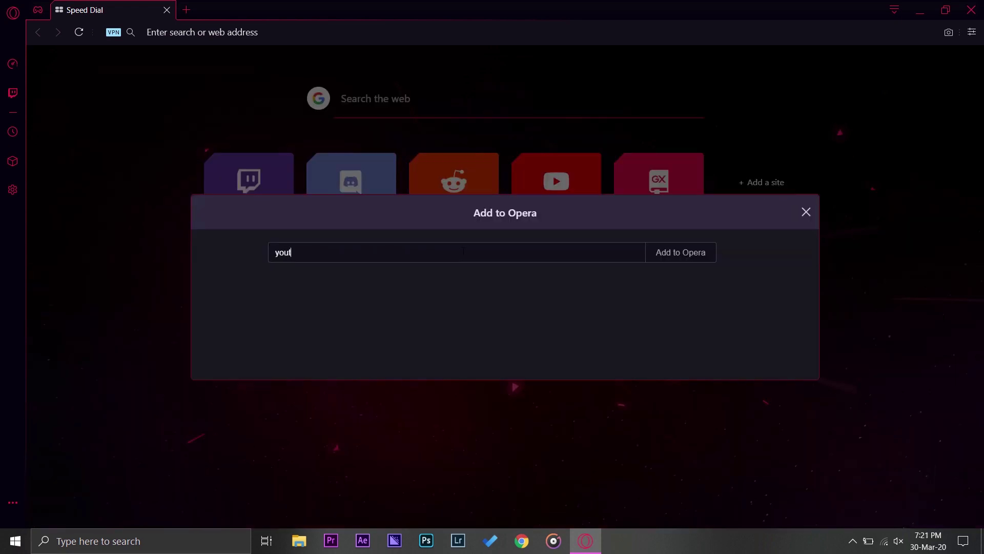
{"action": "key", "text": "BackSpace"}
{"action": "key", "text": "BackSpace"}
{"action": "key", "text": "BackSpace"}
{"action": "key", "text": "BackSpace"}
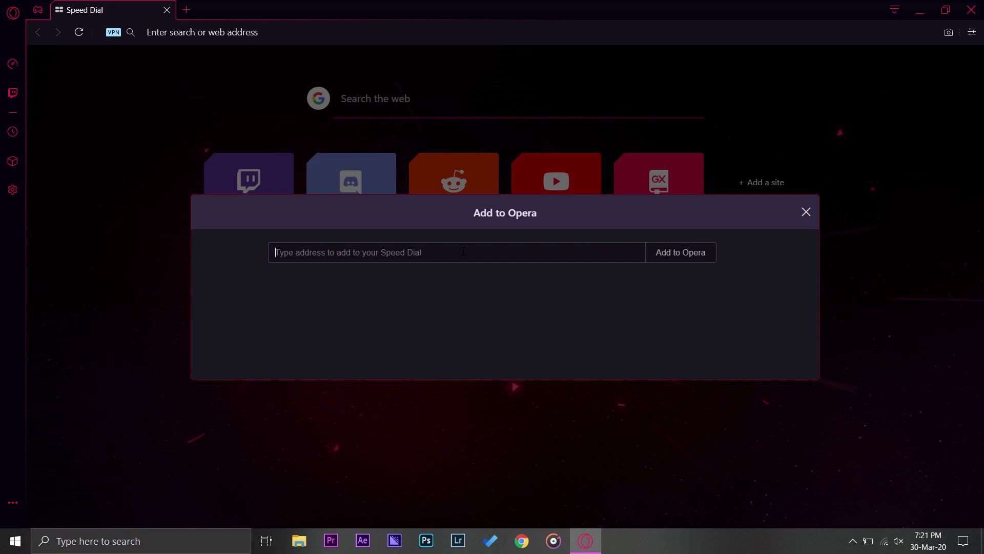
{"action": "type", "text": "facebook"}
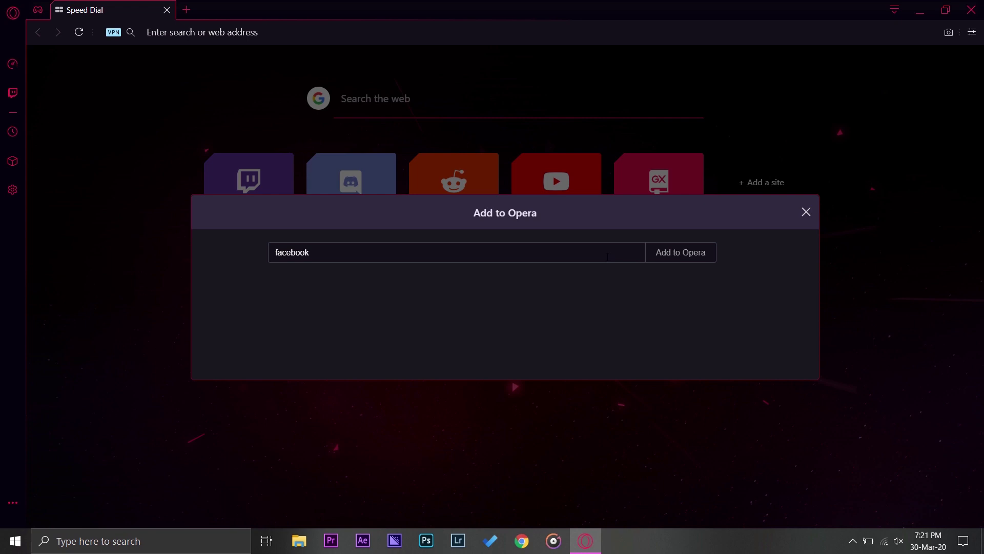
{"action": "type", "text": ".com"}
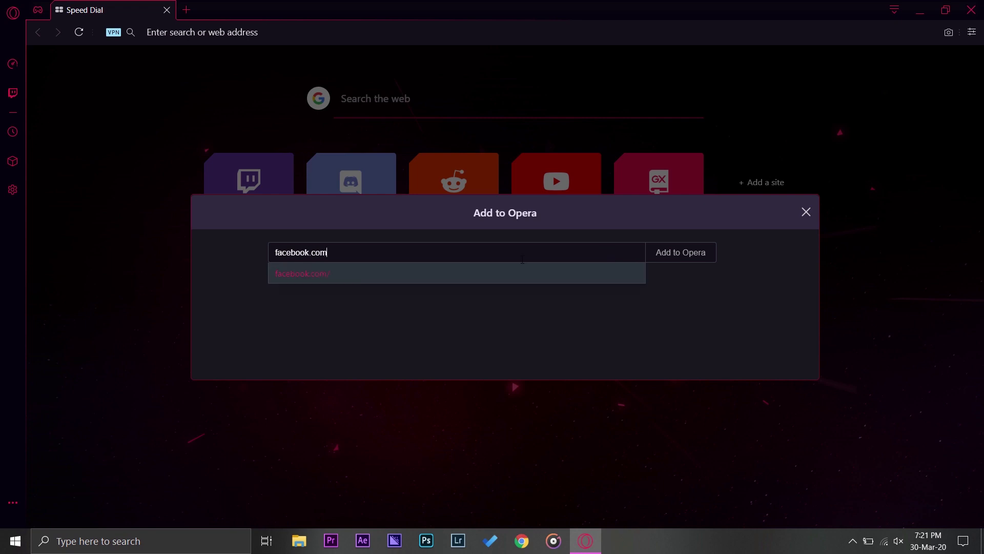
{"action": "key", "text": "Return"}
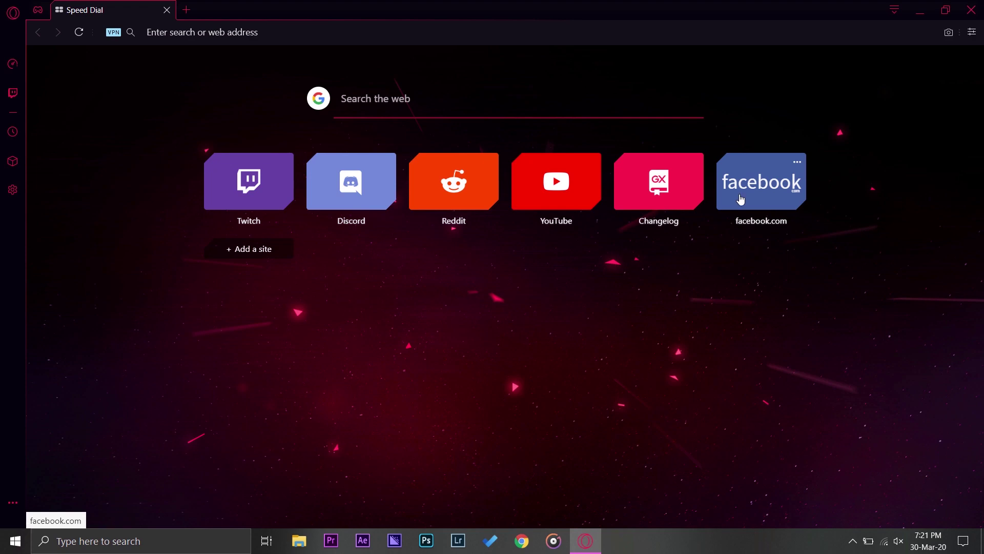
{"action": "left_click_drag", "start_coordinate": [741, 199], "coordinate": [330, 197]}
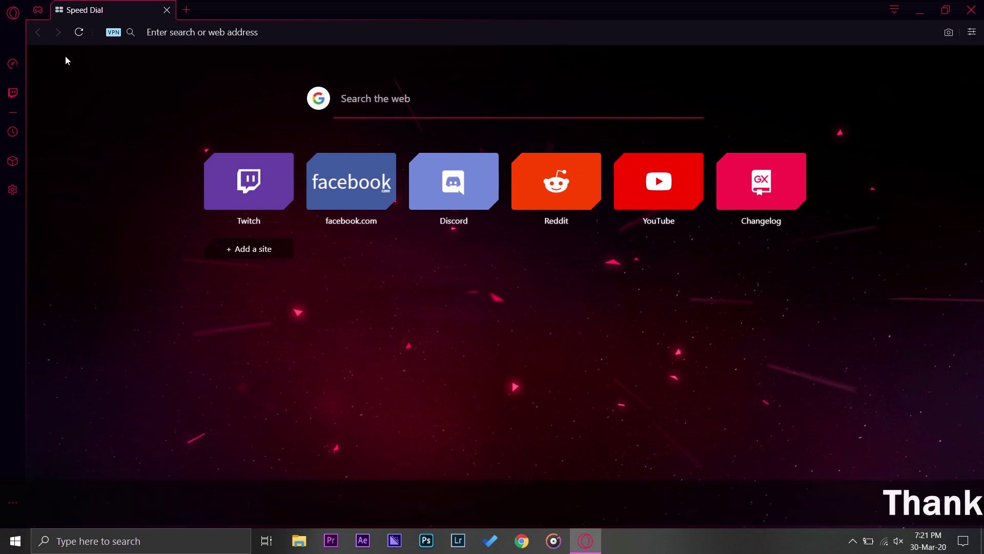
Step: Open the GX Corner gaming page and browse through its content
{"action": "left_click", "coordinate": [42, 12]}
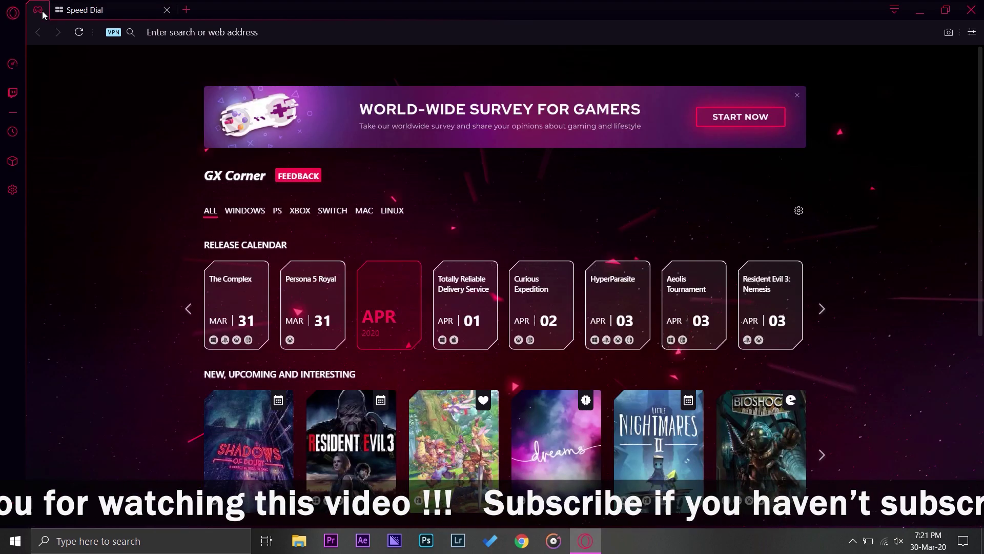
{"action": "scroll", "coordinate": [865, 280], "scroll_direction": "down", "scroll_amount": 1}
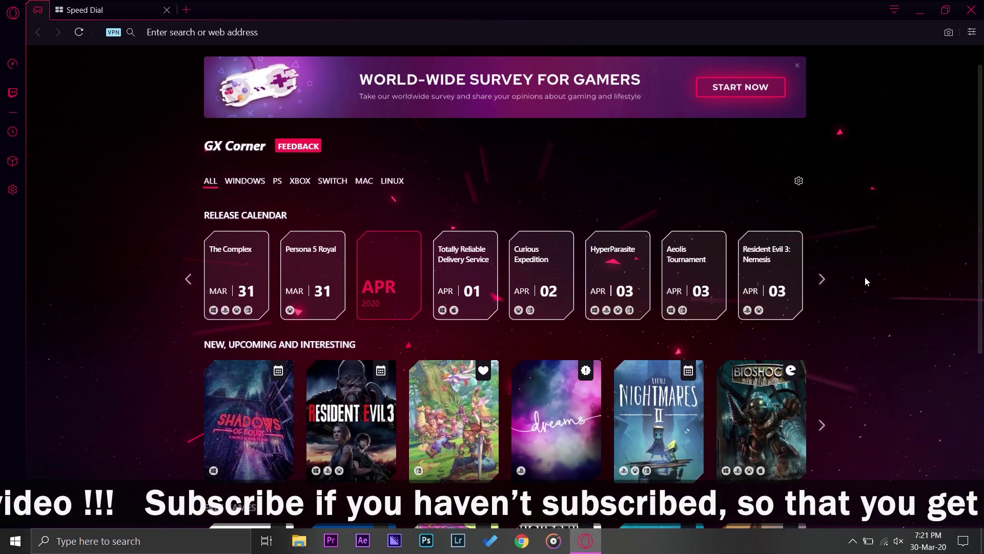
{"action": "scroll", "coordinate": [241, 405], "scroll_direction": "down", "scroll_amount": 3}
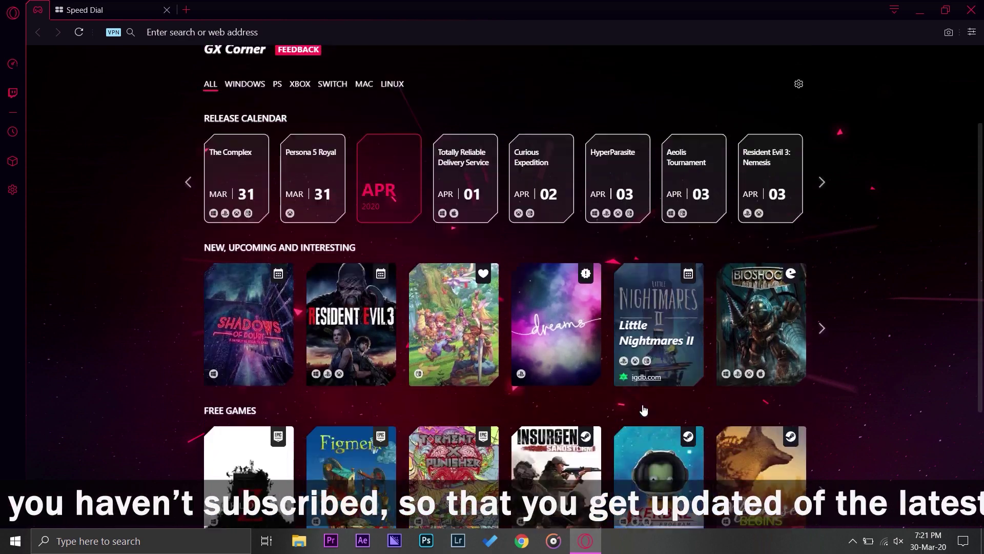
{"action": "scroll", "coordinate": [772, 401], "scroll_direction": "down", "scroll_amount": 3}
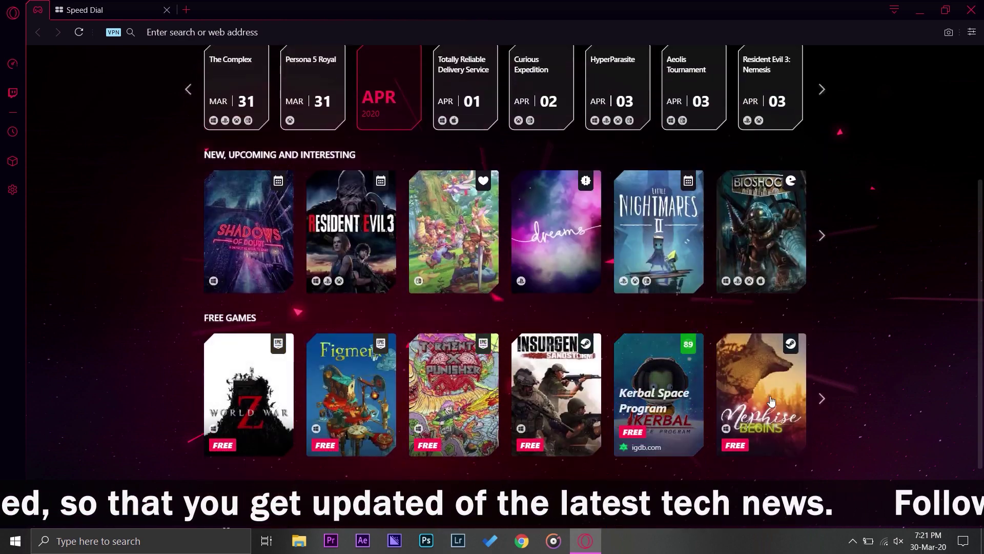
{"action": "scroll", "coordinate": [808, 405], "scroll_direction": "up", "scroll_amount": 2}
{"action": "scroll", "coordinate": [807, 405], "scroll_direction": "up", "scroll_amount": 3}
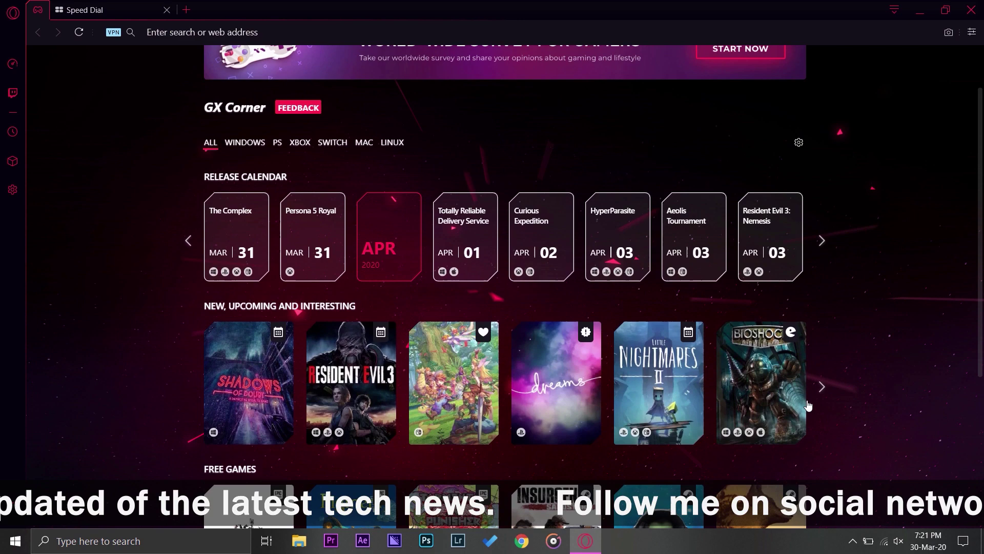
Step: Cycle the release calendar filters through Windows, PS, XBOX, Switch, Mac and Linux
{"action": "left_click", "coordinate": [231, 148]}
{"action": "left_click", "coordinate": [280, 148]}
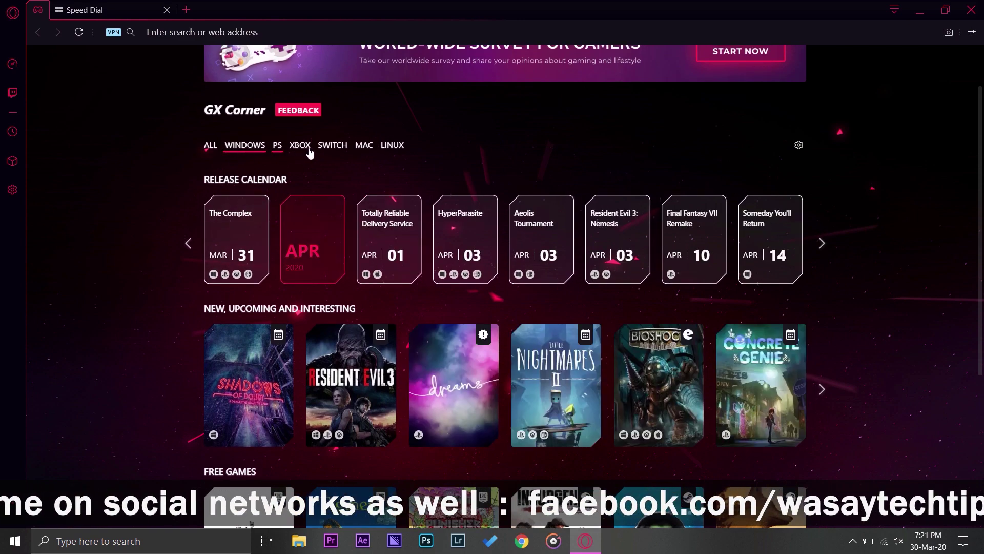
{"action": "left_click", "coordinate": [308, 149]}
{"action": "left_click", "coordinate": [339, 150]}
{"action": "left_click", "coordinate": [363, 150]}
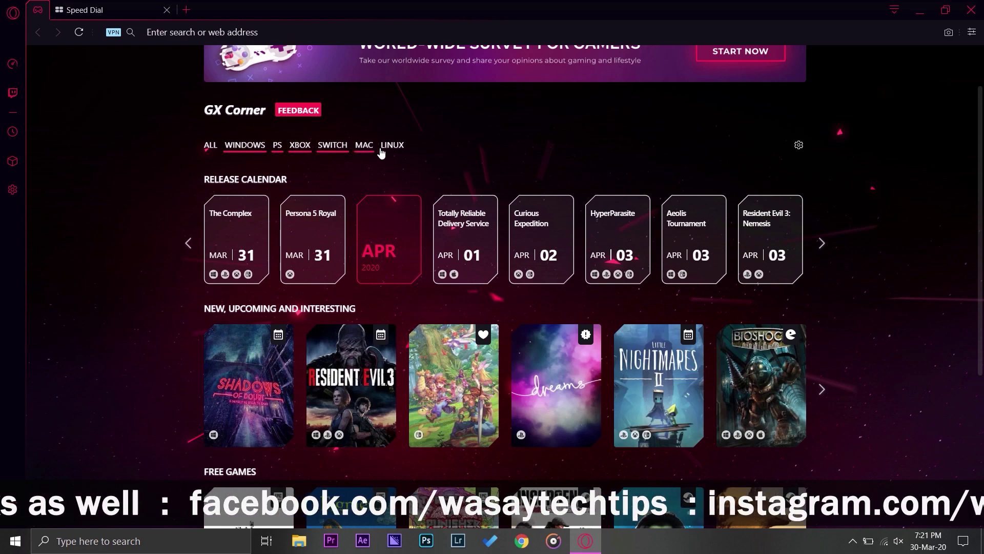
{"action": "left_click", "coordinate": [385, 150]}
Step: Move the release calendar back to titles from Doom: Eternal on March 20 onward
{"action": "scroll", "coordinate": [941, 373], "scroll_direction": "down", "scroll_amount": 2}
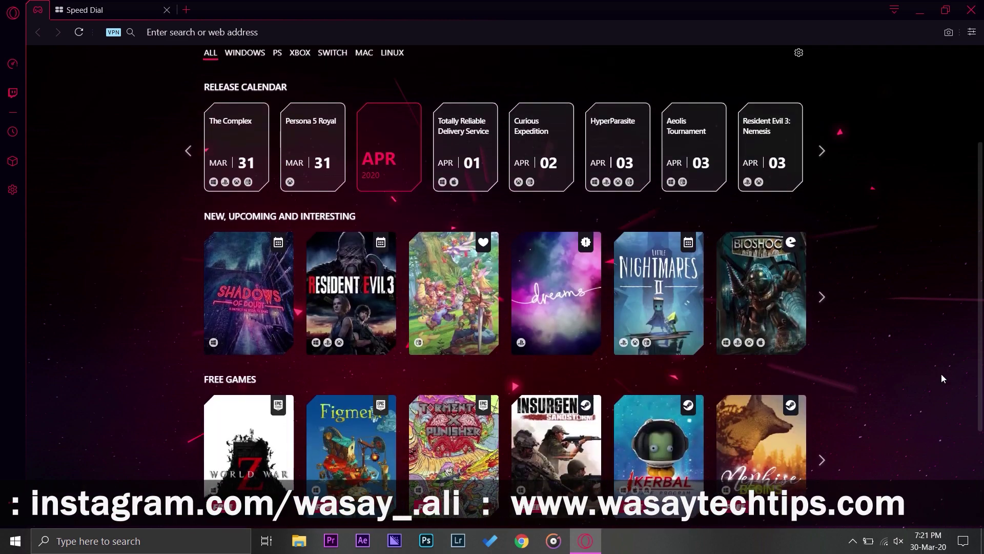
{"action": "scroll", "coordinate": [942, 378], "scroll_direction": "down", "scroll_amount": 3}
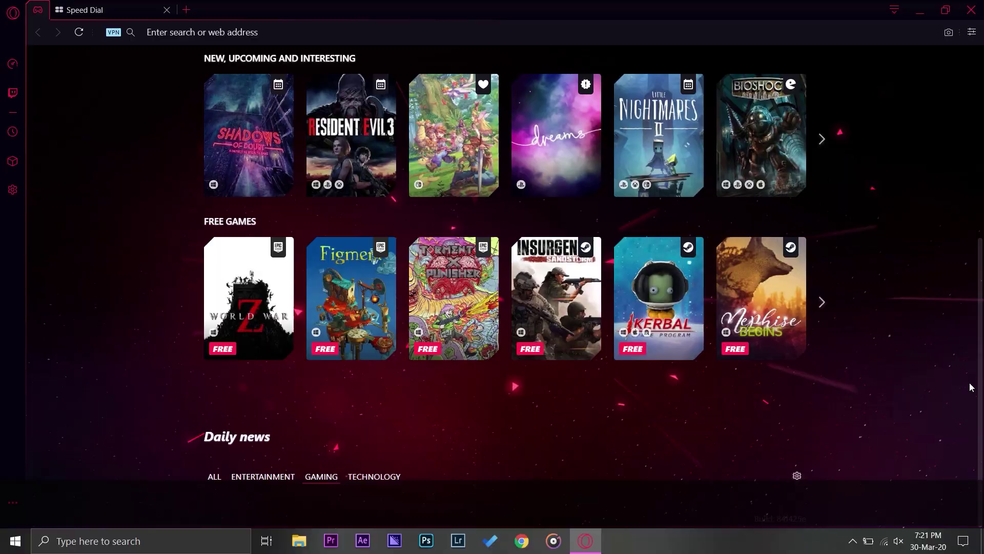
{"action": "scroll", "coordinate": [914, 311], "scroll_direction": "up", "scroll_amount": 6}
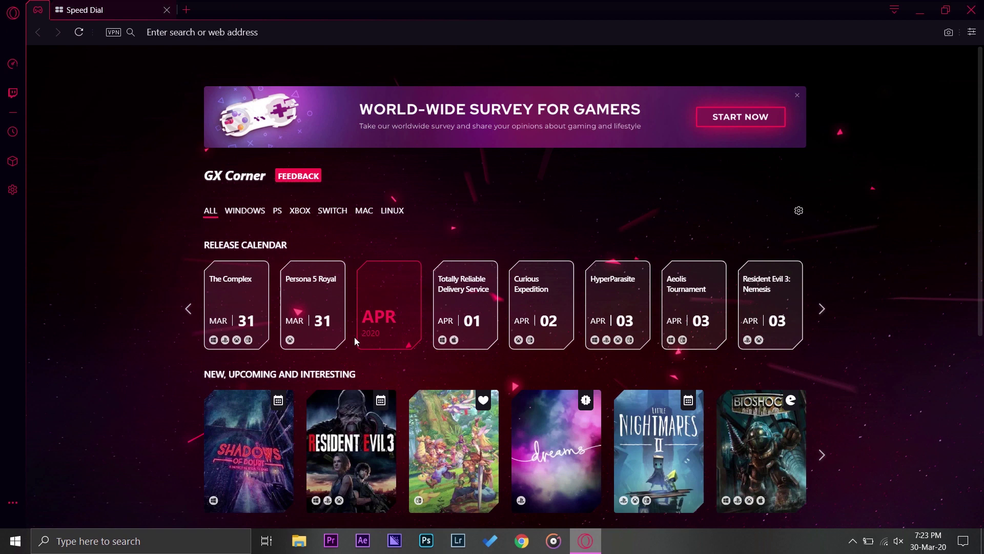
{"action": "left_click", "coordinate": [189, 309]}
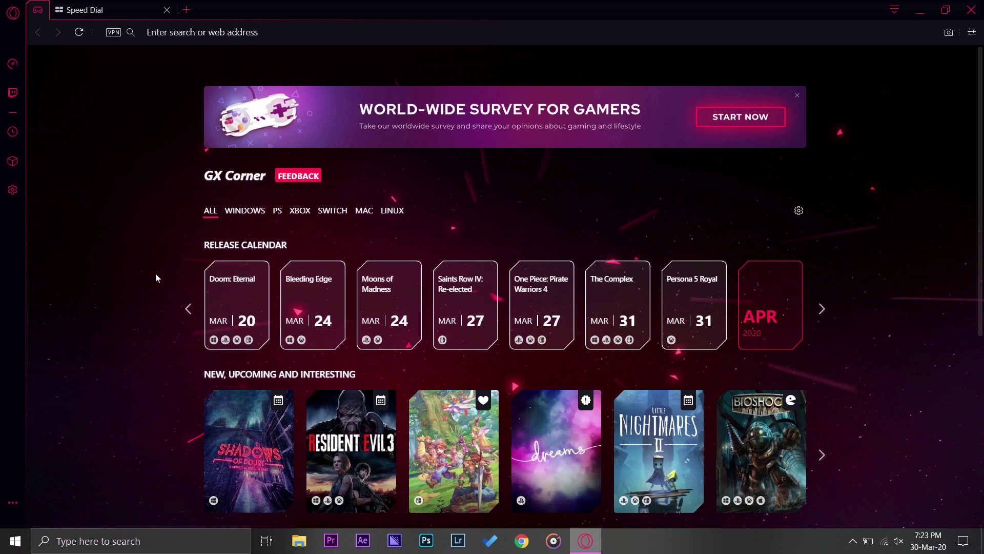
Step: Open the GX Control panel and look over its resource limiters
{"action": "left_click", "coordinate": [14, 65]}
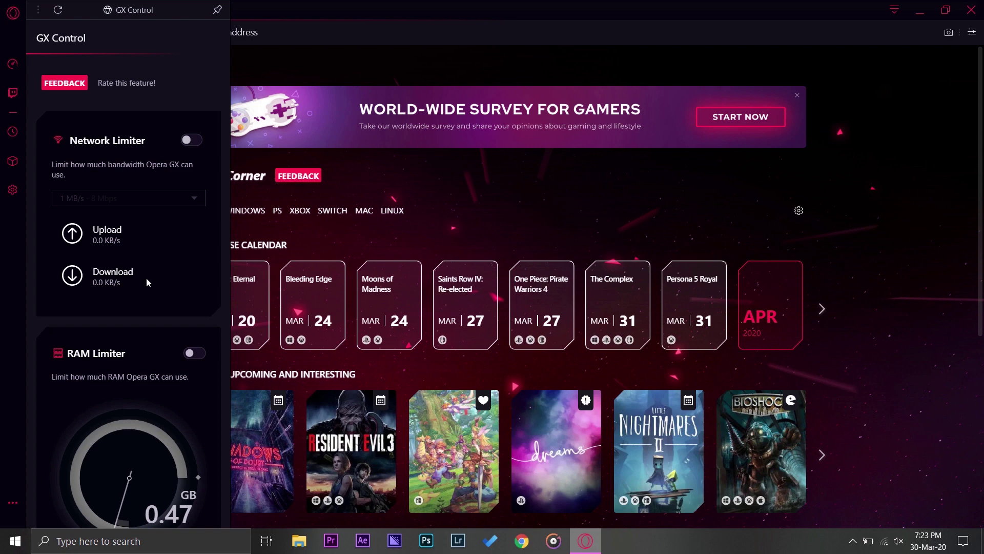
{"action": "scroll", "coordinate": [146, 278], "scroll_direction": "down", "scroll_amount": 2}
{"action": "scroll", "coordinate": [211, 273], "scroll_direction": "up", "scroll_amount": 2}
{"action": "scroll", "coordinate": [183, 344], "scroll_direction": "down", "scroll_amount": 4}
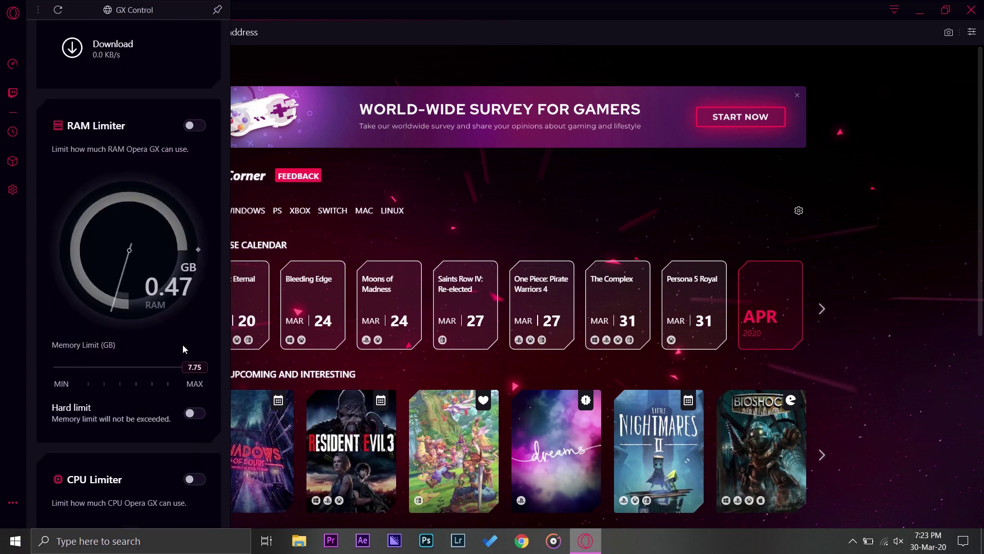
{"action": "scroll", "coordinate": [182, 344], "scroll_direction": "down", "scroll_amount": 2}
{"action": "scroll", "coordinate": [78, 387], "scroll_direction": "down", "scroll_amount": 2}
{"action": "scroll", "coordinate": [78, 388], "scroll_direction": "up", "scroll_amount": 6}
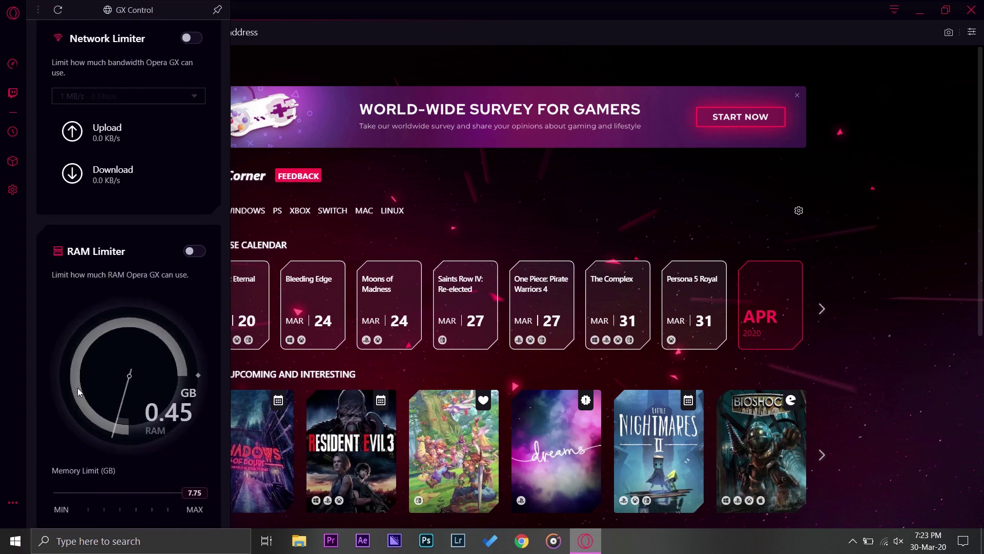
{"action": "scroll", "coordinate": [78, 392], "scroll_direction": "up", "scroll_amount": 2}
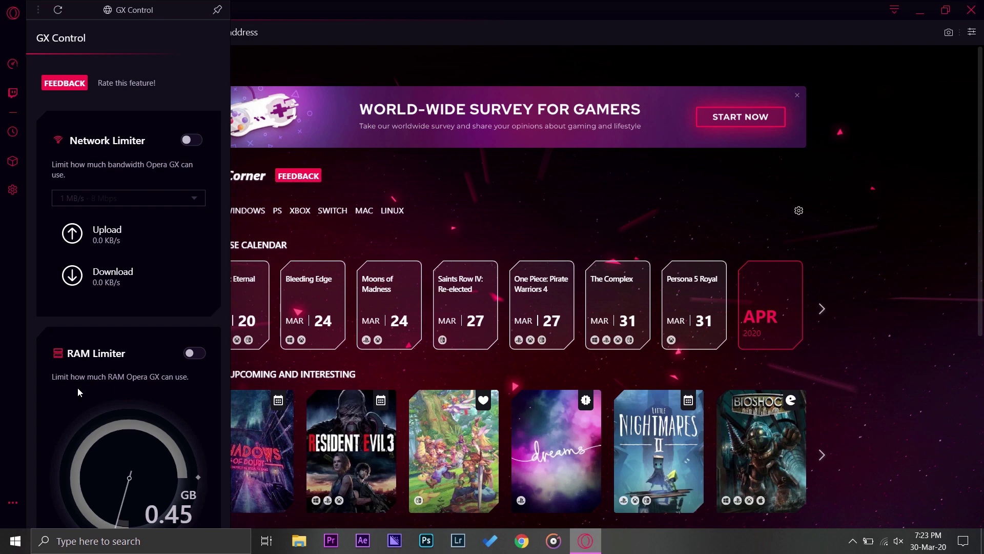
{"action": "scroll", "coordinate": [78, 388], "scroll_direction": "down", "scroll_amount": 1}
{"action": "scroll", "coordinate": [78, 388], "scroll_direction": "up", "scroll_amount": 1}
Step: Turn on the Network Limiter, keeping the bandwidth cap at 1 MB/s
{"action": "left_click", "coordinate": [194, 144]}
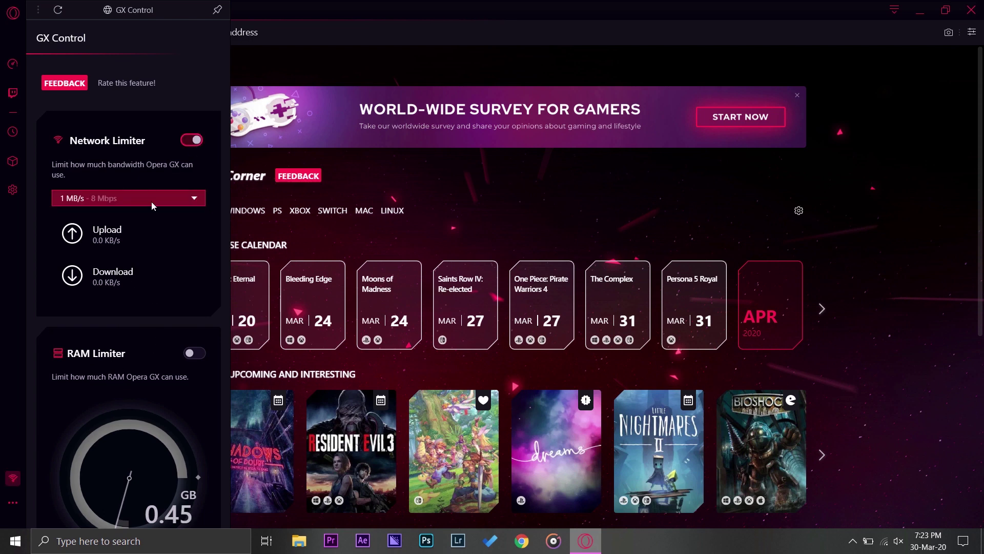
{"action": "left_click", "coordinate": [184, 199]}
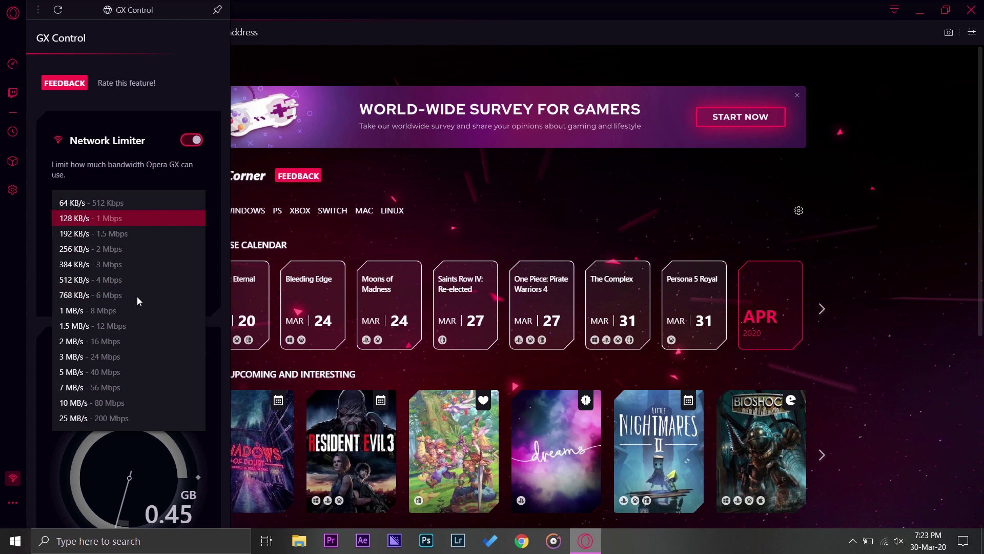
{"action": "scroll", "coordinate": [146, 334], "scroll_direction": "down", "scroll_amount": 2}
{"action": "scroll", "coordinate": [146, 334], "scroll_direction": "down", "scroll_amount": 1}
{"action": "scroll", "coordinate": [162, 247], "scroll_direction": "up", "scroll_amount": 3}
{"action": "left_click", "coordinate": [155, 154]}
{"action": "scroll", "coordinate": [176, 201], "scroll_direction": "down", "scroll_amount": 2}
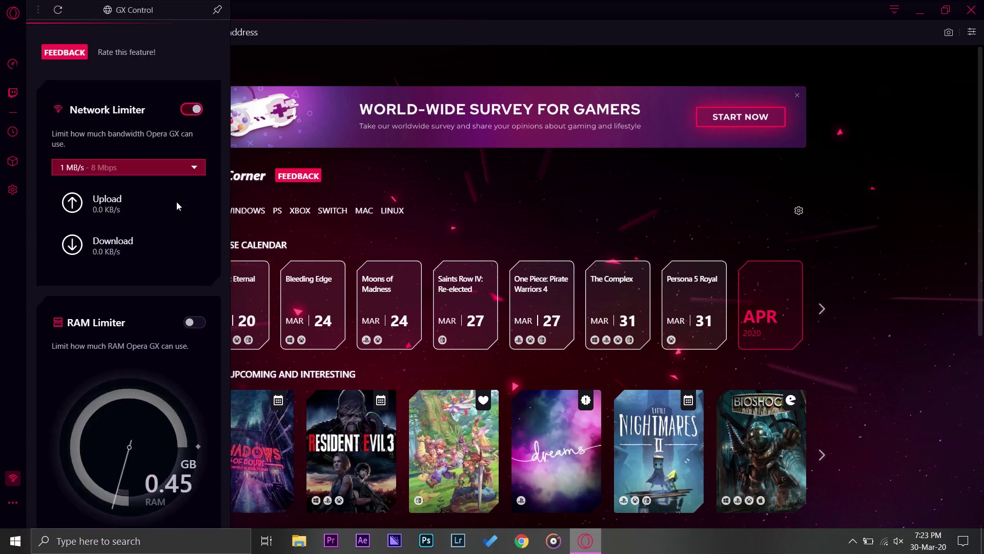
Step: Switch on both the RAM Limiter and the CPU Limiter
{"action": "left_click", "coordinate": [194, 235]}
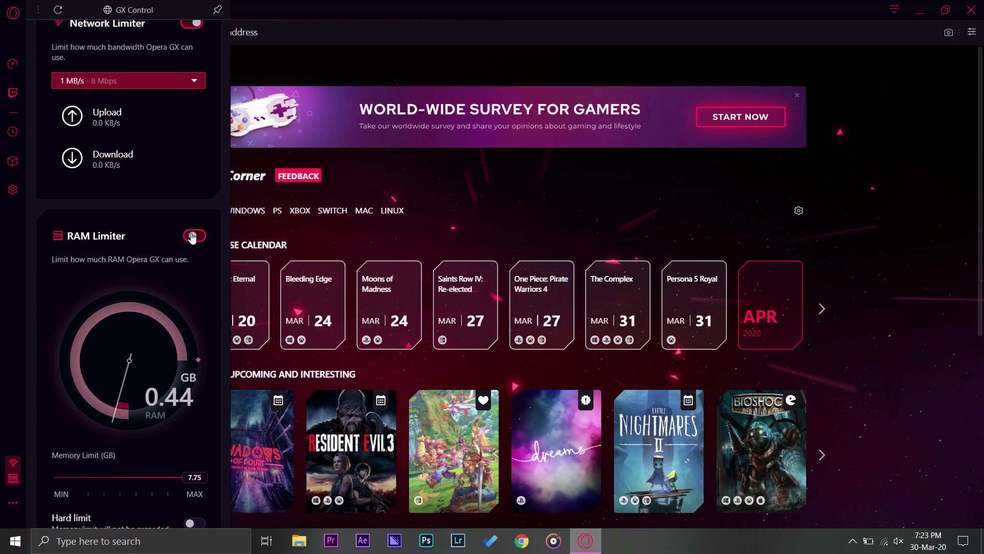
{"action": "scroll", "coordinate": [192, 238], "scroll_direction": "down", "scroll_amount": 3}
{"action": "scroll", "coordinate": [191, 239], "scroll_direction": "down", "scroll_amount": 4}
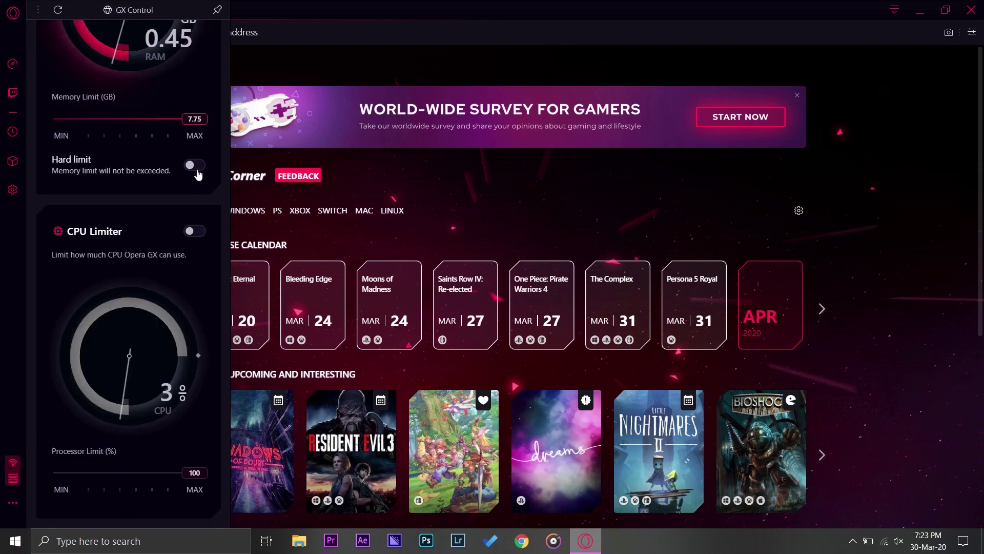
{"action": "left_click", "coordinate": [194, 232]}
{"action": "scroll", "coordinate": [140, 342], "scroll_direction": "up", "scroll_amount": 6}
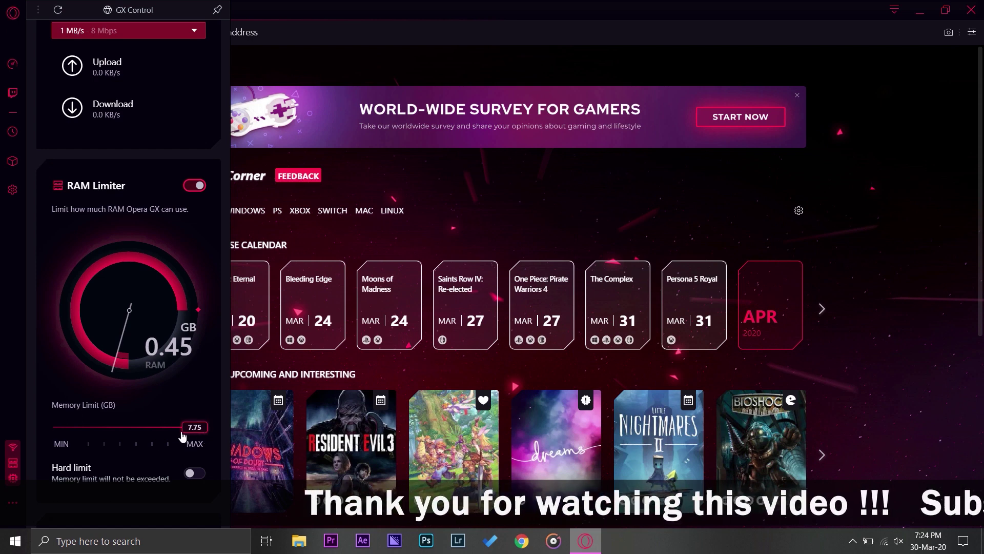
Step: Settle the memory limit slider at 2.50 GB and try the processor limit slider
{"action": "left_click_drag", "start_coordinate": [184, 433], "coordinate": [47, 442]}
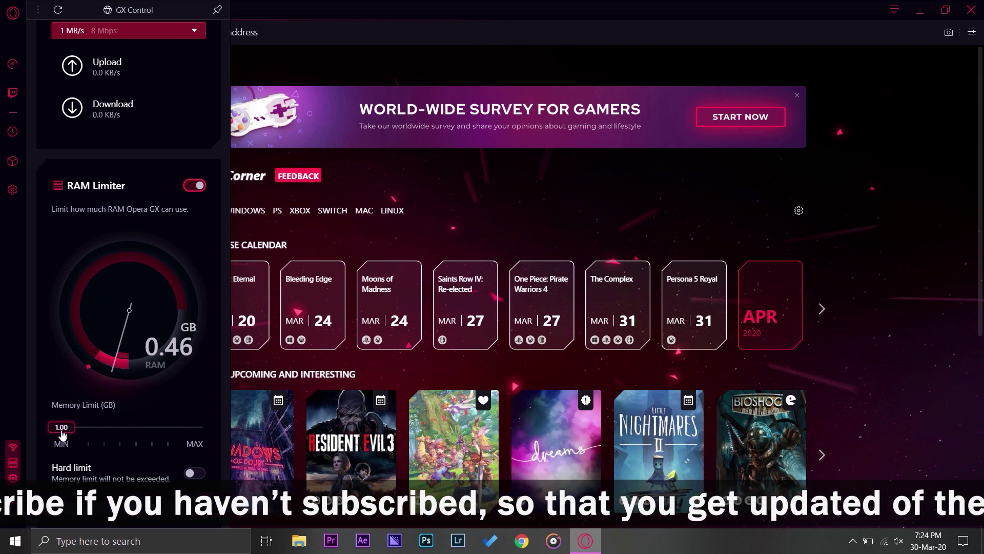
{"action": "left_click_drag", "start_coordinate": [62, 434], "coordinate": [201, 442]}
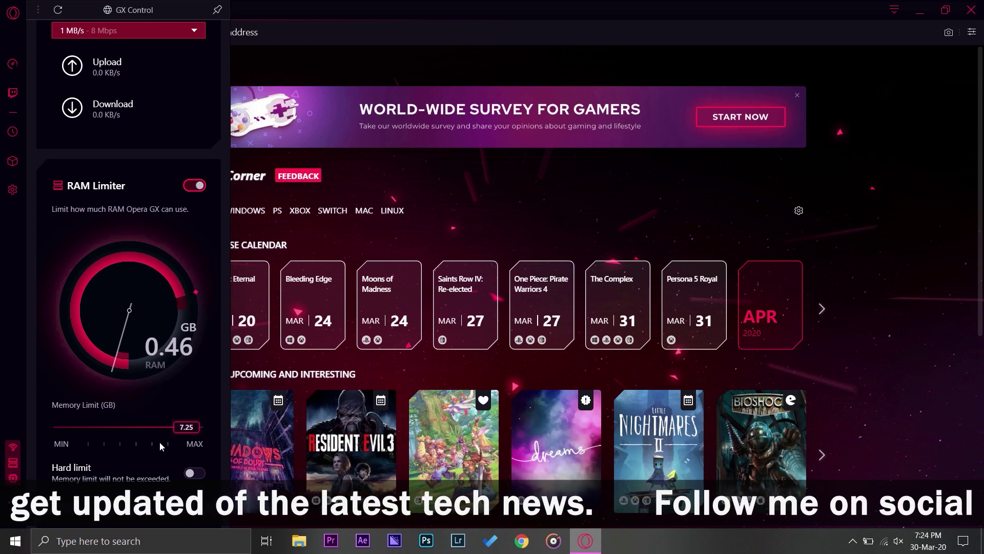
{"action": "left_click_drag", "start_coordinate": [193, 427], "coordinate": [94, 436]}
{"action": "scroll", "coordinate": [94, 436], "scroll_direction": "down", "scroll_amount": 6}
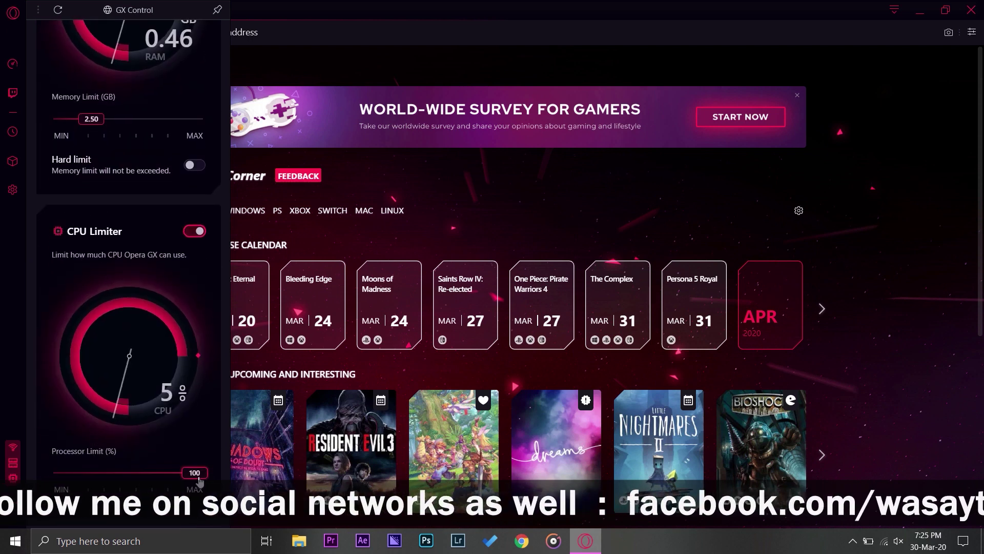
{"action": "mouse_move", "coordinate": [194, 472]}
{"action": "left_mouse_down"}
{"action": "mouse_move", "coordinate": [89, 487]}
{"action": "mouse_move", "coordinate": [192, 491]}
{"action": "left_mouse_up"}
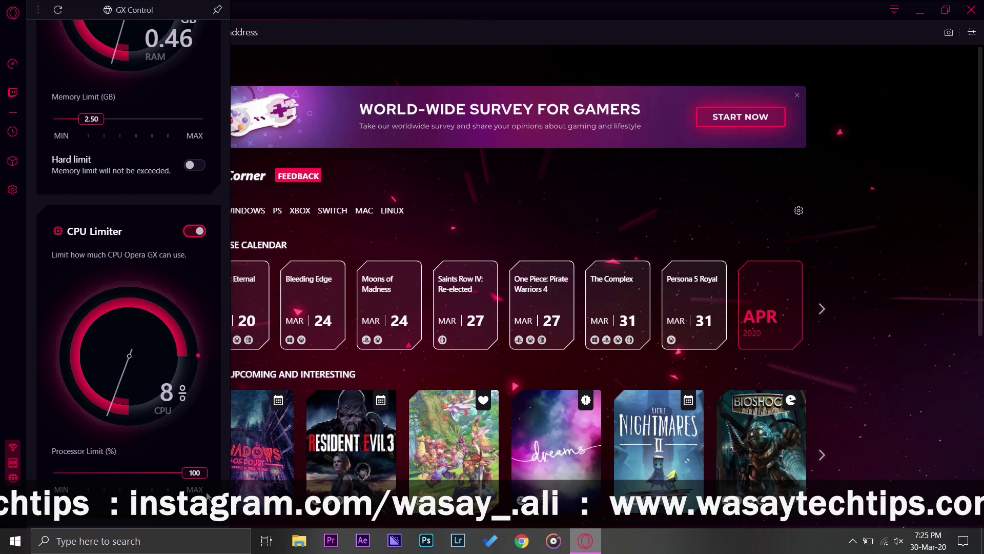
{"action": "scroll", "coordinate": [197, 457], "scroll_direction": "up", "scroll_amount": 3}
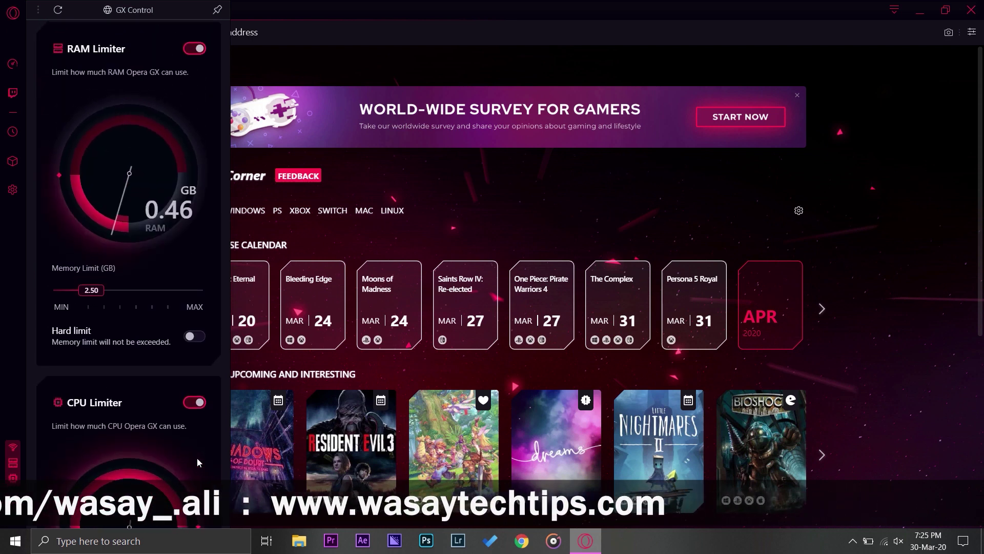
{"action": "scroll", "coordinate": [197, 458], "scroll_direction": "up", "scroll_amount": 3}
{"action": "scroll", "coordinate": [197, 457], "scroll_direction": "up", "scroll_amount": 3}
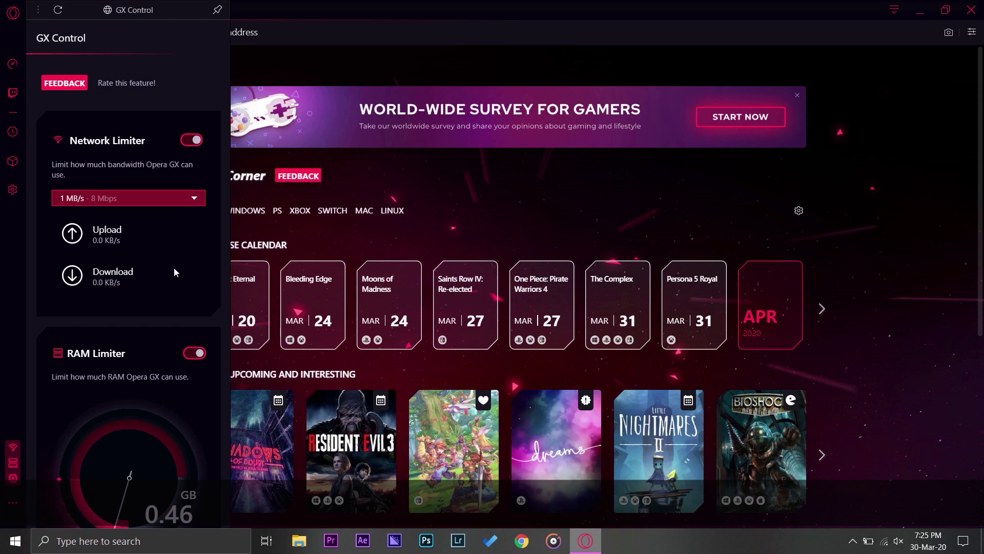
Step: Close GX Control, view and close the Twitch panel, then open the History panel
{"action": "left_click", "coordinate": [11, 63]}
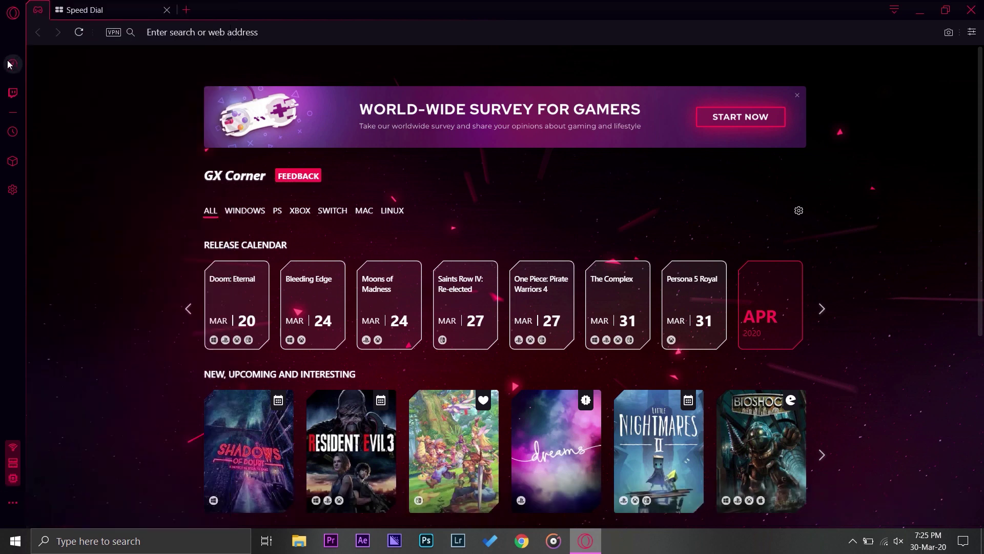
{"action": "left_click", "coordinate": [11, 94]}
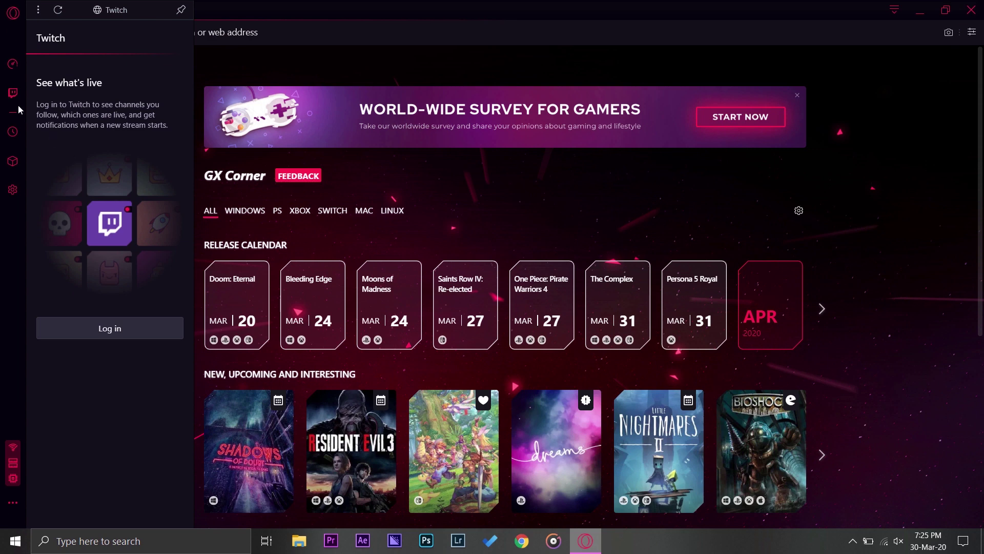
{"action": "left_click", "coordinate": [12, 131]}
{"action": "left_click", "coordinate": [11, 131]}
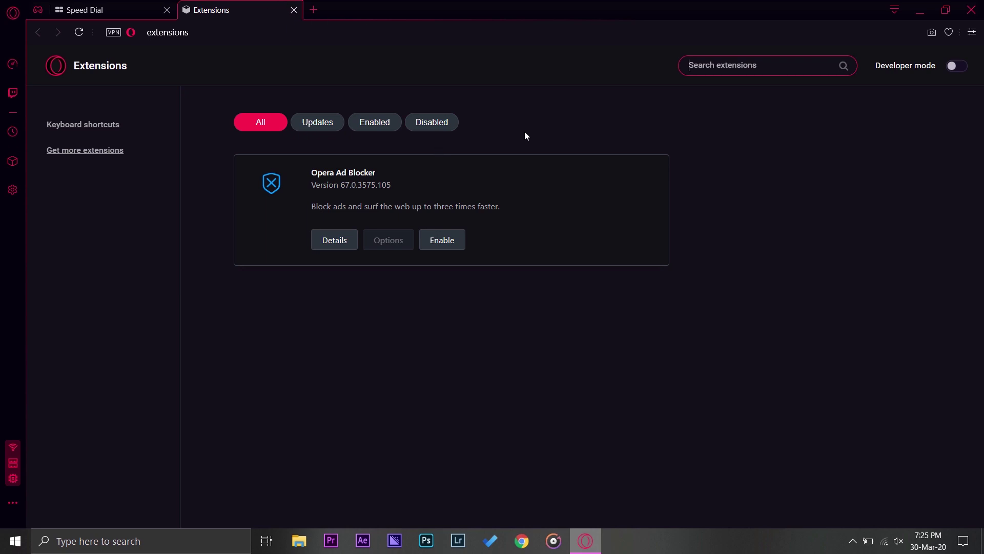
Step: Start an extension search, close the Extensions tab, and open the Settings page
{"action": "key", "text": "ctrl+f"}
{"action": "left_click", "coordinate": [295, 10]}
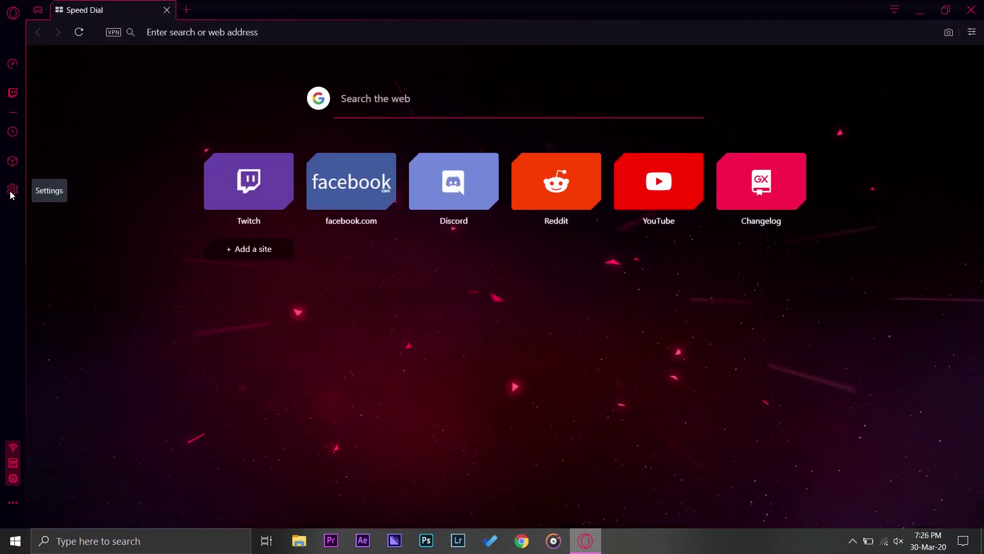
{"action": "left_click", "coordinate": [10, 193]}
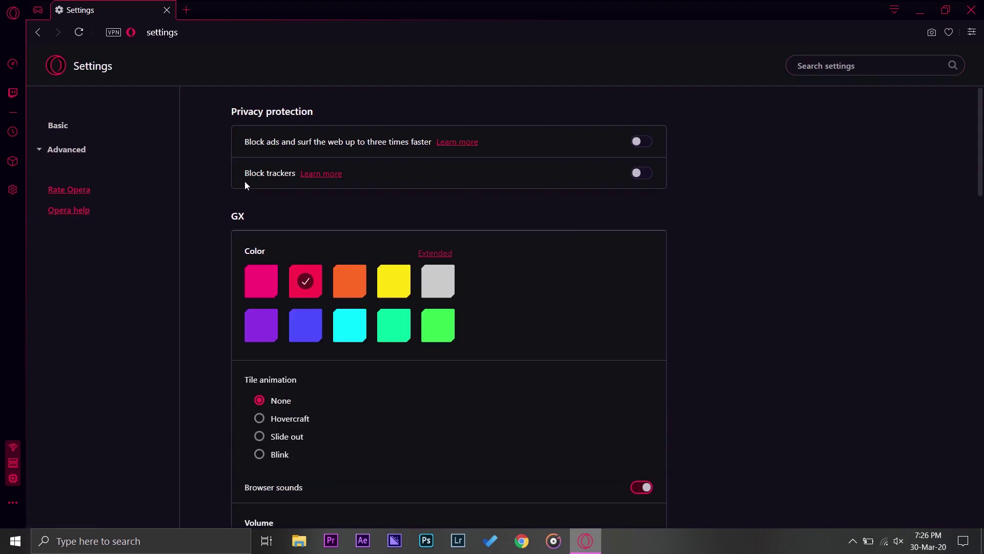
Step: Preview the pink, orange, yellow and light grey GX theme colours
{"action": "scroll", "coordinate": [433, 256], "scroll_direction": "down", "scroll_amount": 5}
{"action": "scroll", "coordinate": [423, 250], "scroll_direction": "up", "scroll_amount": 5}
{"action": "scroll", "coordinate": [443, 176], "scroll_direction": "down", "scroll_amount": 1}
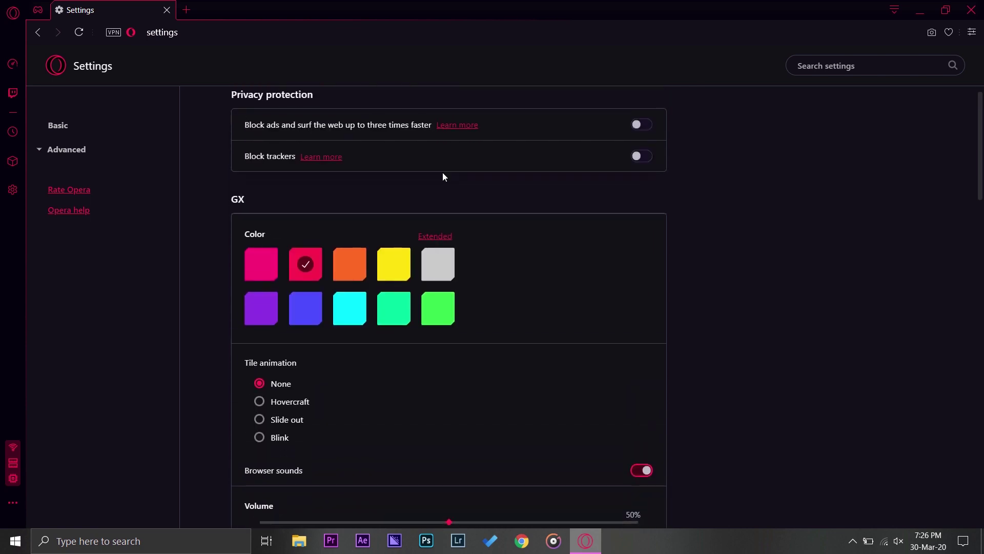
{"action": "scroll", "coordinate": [388, 256], "scroll_direction": "down", "scroll_amount": 2}
{"action": "left_click", "coordinate": [260, 167]}
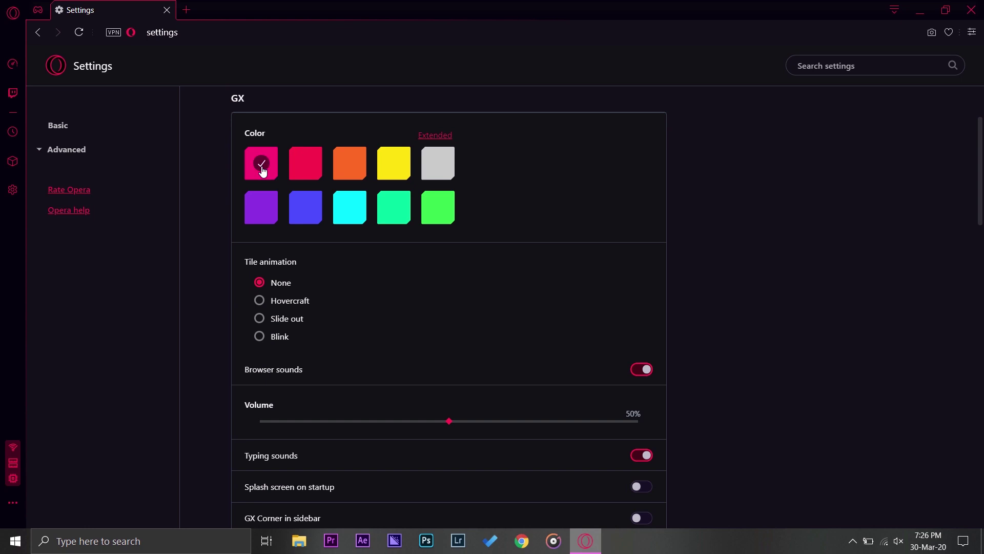
{"action": "scroll", "coordinate": [263, 170], "scroll_direction": "up", "scroll_amount": 2}
{"action": "left_click", "coordinate": [350, 234]}
{"action": "left_click", "coordinate": [394, 234]}
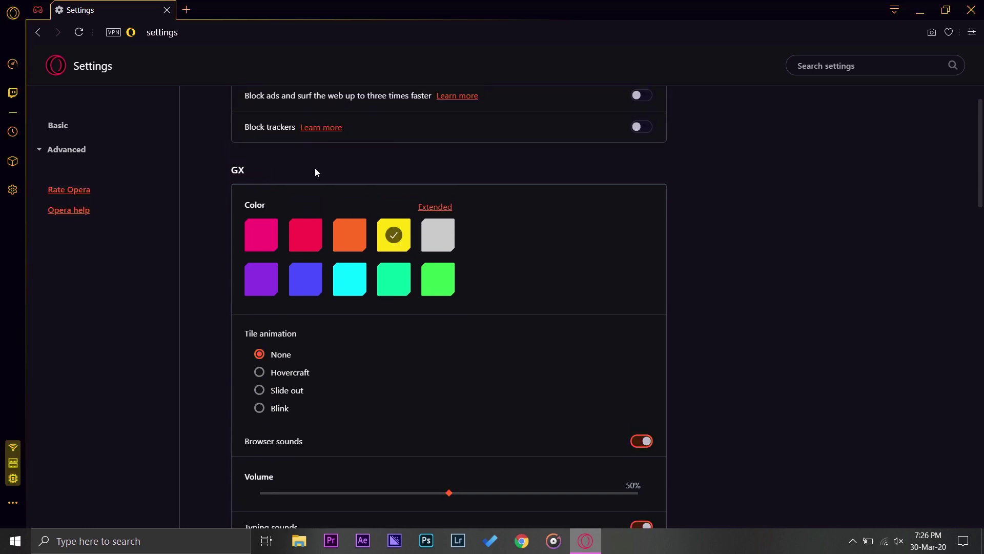
{"action": "left_click", "coordinate": [441, 245]}
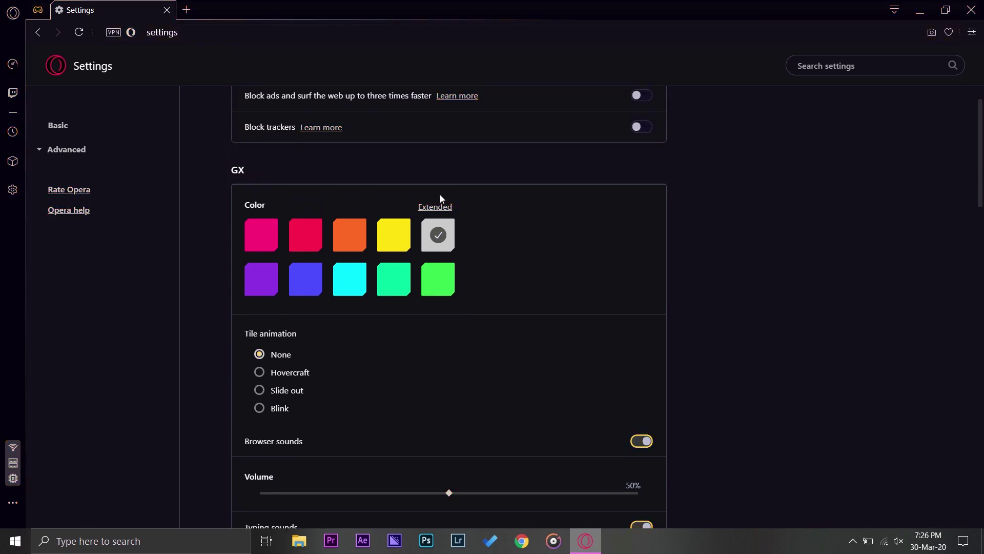
Step: Try a custom sky-blue accent in the Extended picker, then choose the red swatch
{"action": "left_click", "coordinate": [439, 209]}
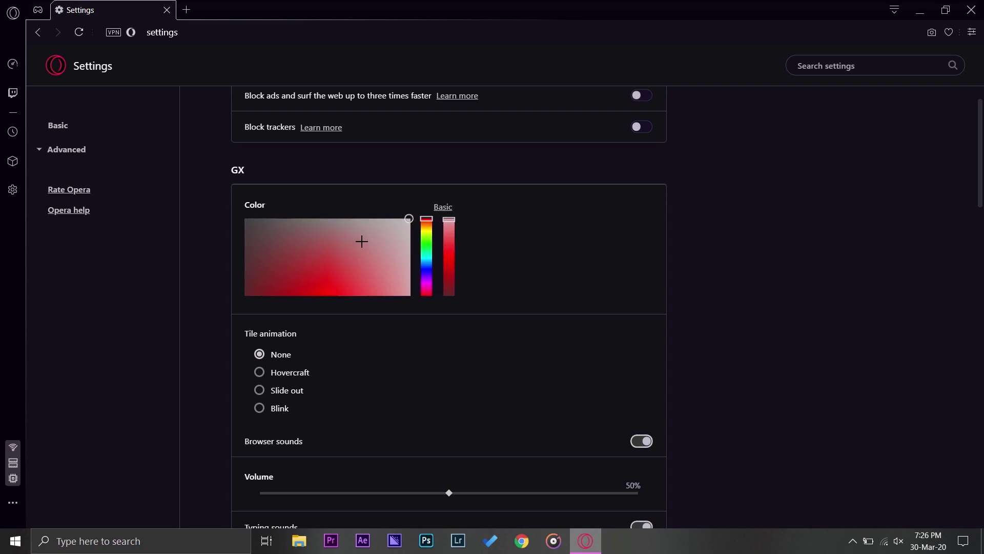
{"action": "left_click_drag", "start_coordinate": [319, 249], "coordinate": [299, 282]}
{"action": "left_click", "coordinate": [427, 257]}
{"action": "left_click", "coordinate": [427, 260]}
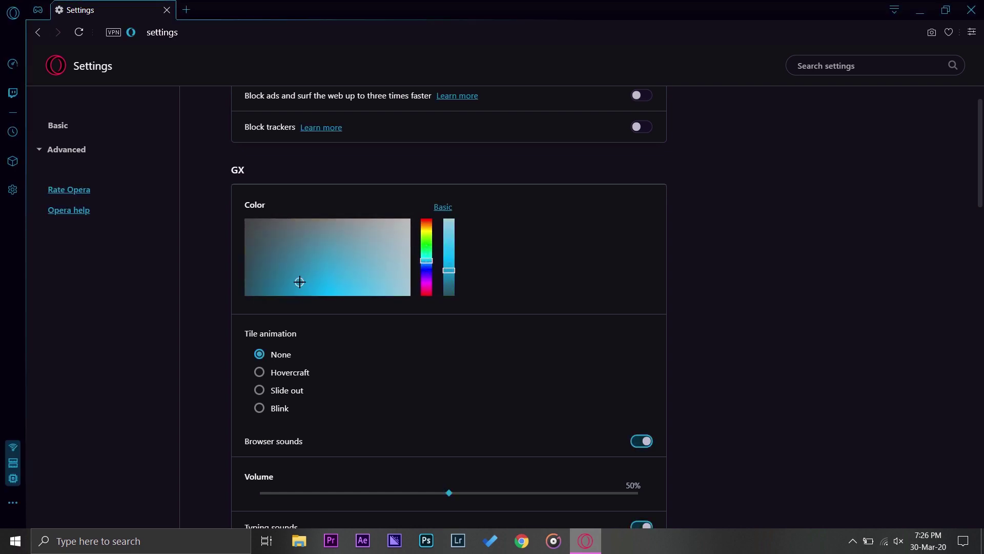
{"action": "left_click", "coordinate": [449, 207]}
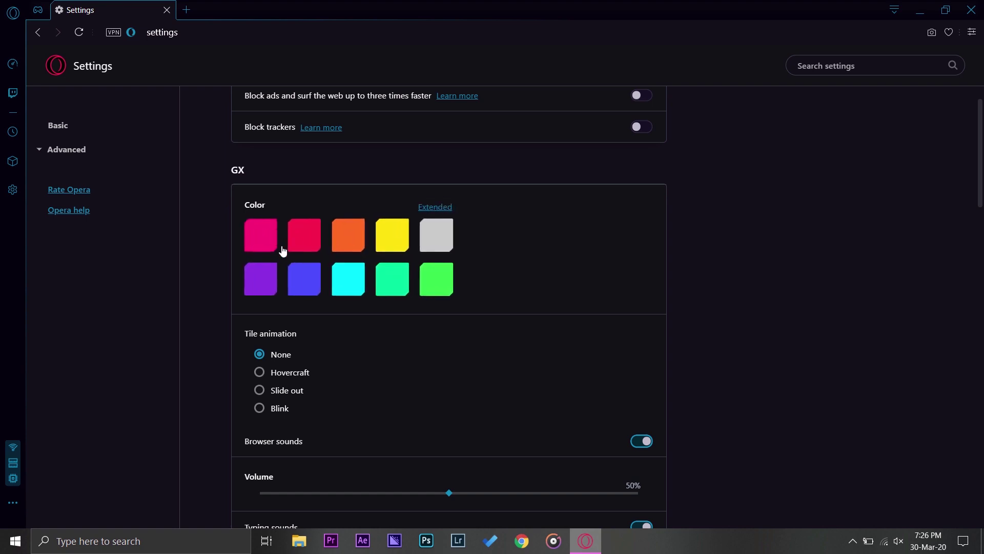
{"action": "left_click", "coordinate": [298, 245]}
Step: Choose the purple wave wallpaper, preview it on a new Speed Dial tab, and return to Settings
{"action": "scroll", "coordinate": [406, 296], "scroll_direction": "down", "scroll_amount": 1}
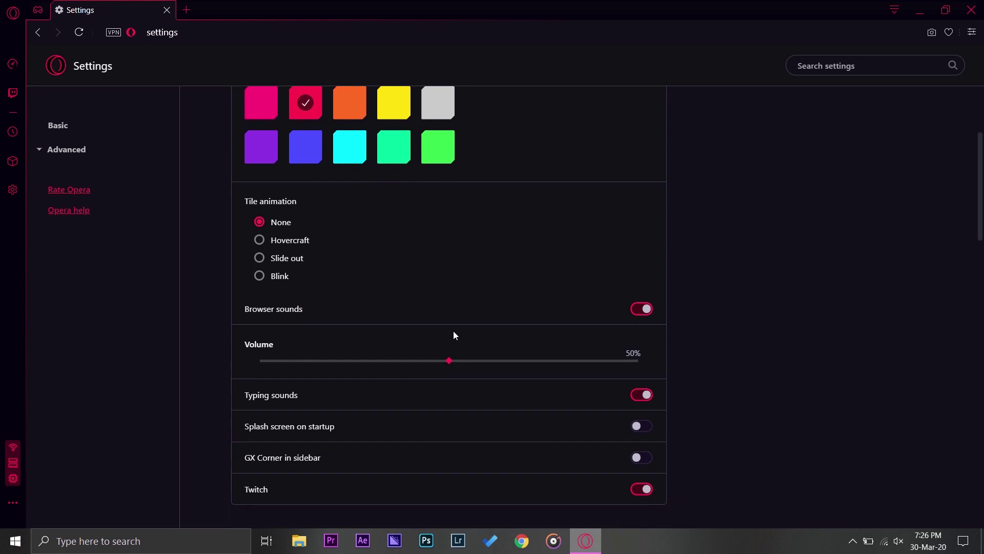
{"action": "scroll", "coordinate": [453, 335], "scroll_direction": "down", "scroll_amount": 1}
{"action": "scroll", "coordinate": [563, 378], "scroll_direction": "down", "scroll_amount": 1}
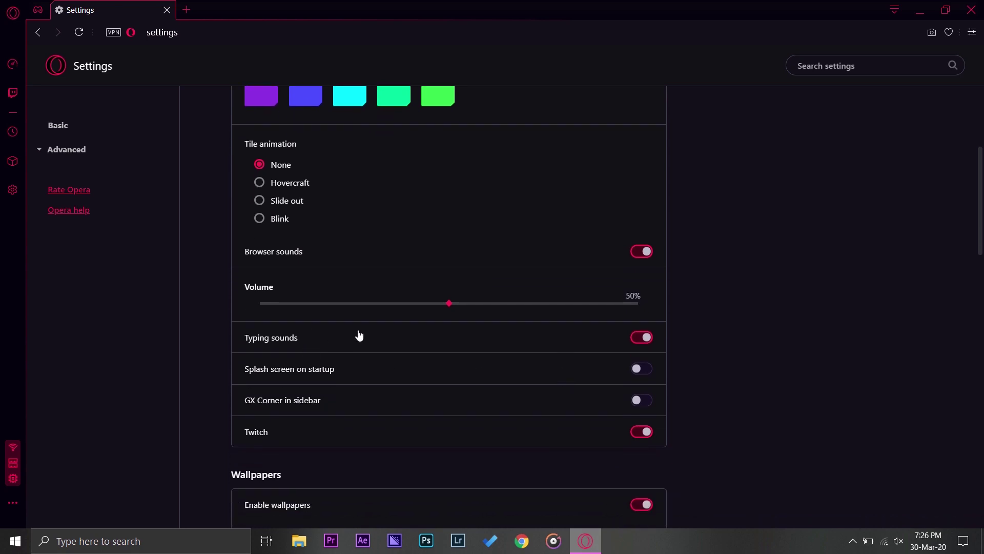
{"action": "scroll", "coordinate": [492, 357], "scroll_direction": "down", "scroll_amount": 1}
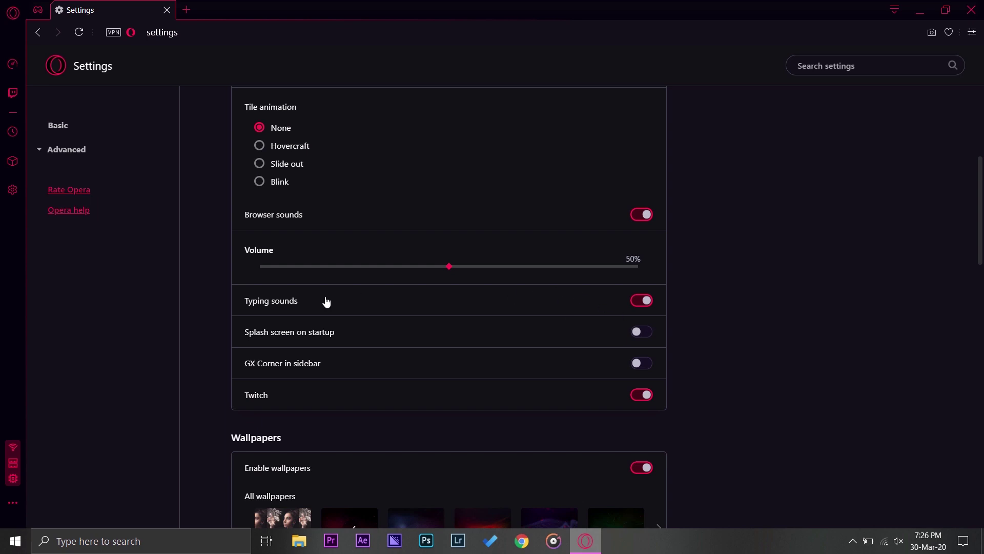
{"action": "scroll", "coordinate": [543, 299], "scroll_direction": "down", "scroll_amount": 2}
{"action": "scroll", "coordinate": [543, 299], "scroll_direction": "down", "scroll_amount": 3}
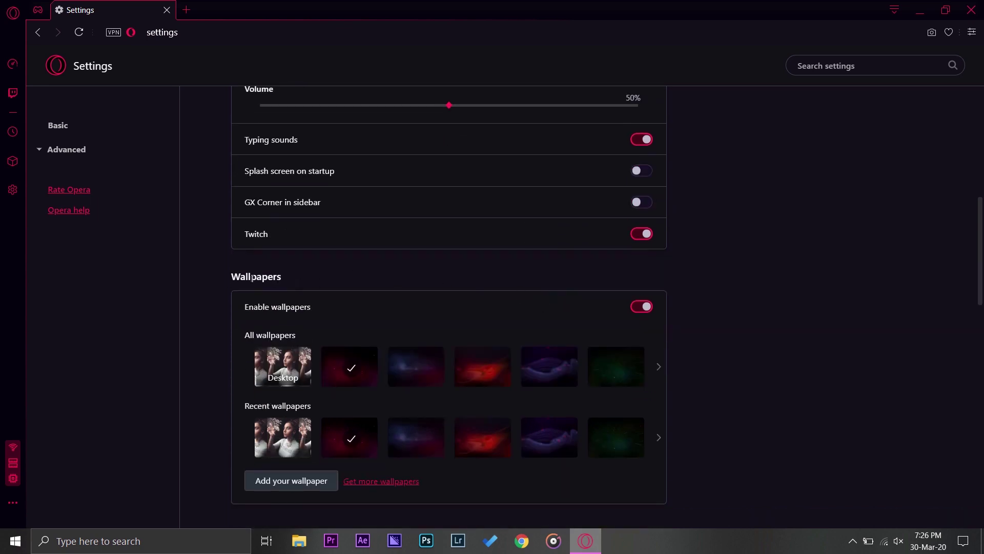
{"action": "scroll", "coordinate": [342, 325], "scroll_direction": "down", "scroll_amount": 3}
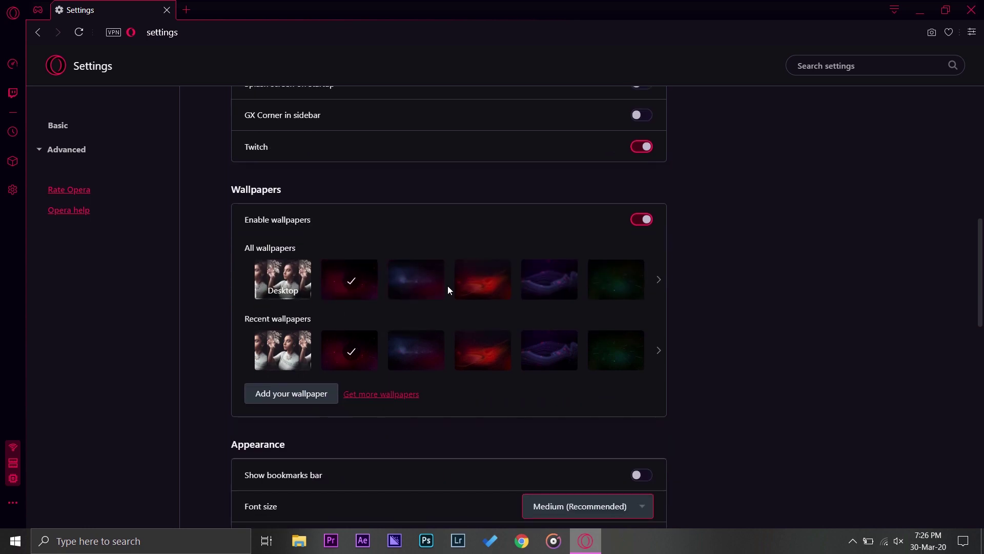
{"action": "left_click", "coordinate": [487, 284]}
{"action": "left_click", "coordinate": [549, 287]}
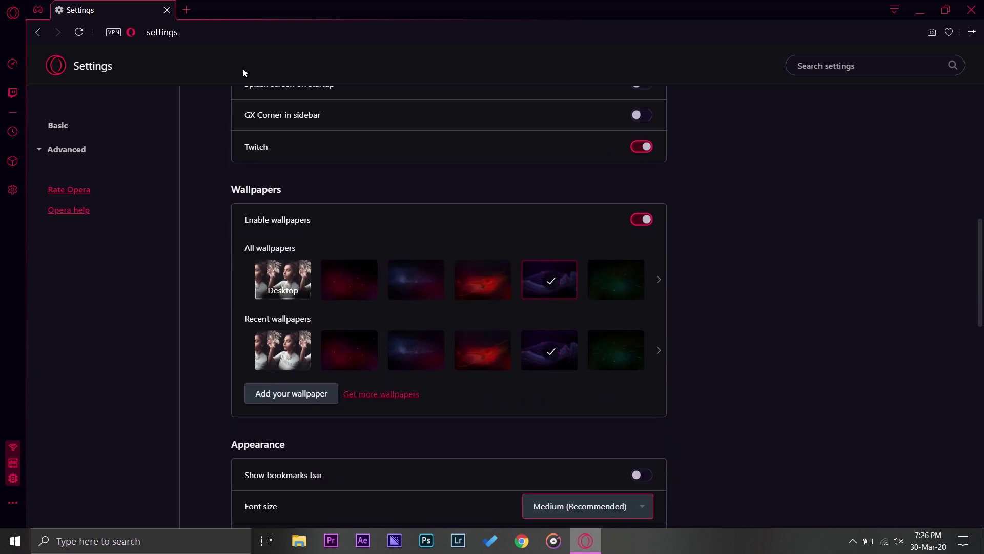
{"action": "left_click", "coordinate": [186, 10]}
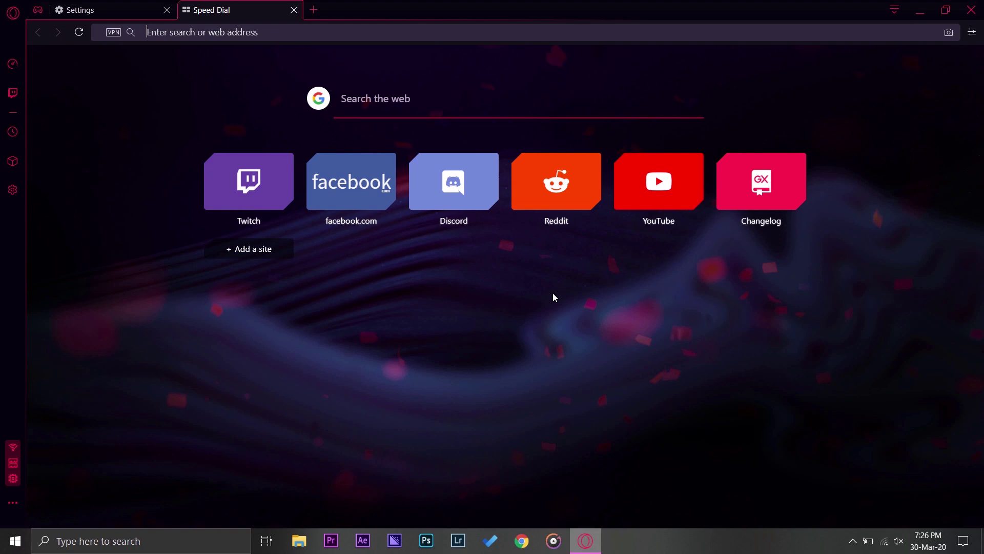
{"action": "left_click", "coordinate": [82, 10]}
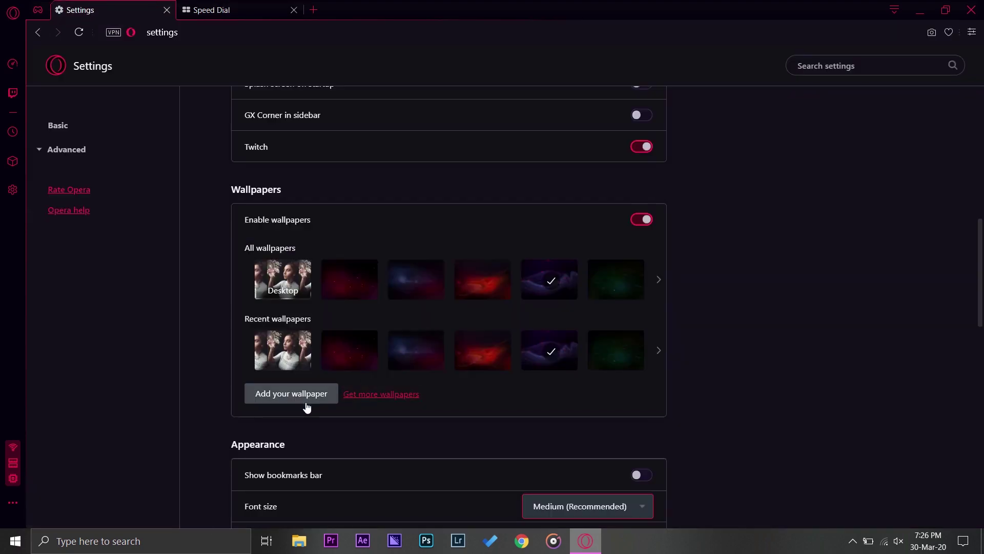
{"action": "scroll", "coordinate": [504, 441], "scroll_direction": "down", "scroll_amount": 1}
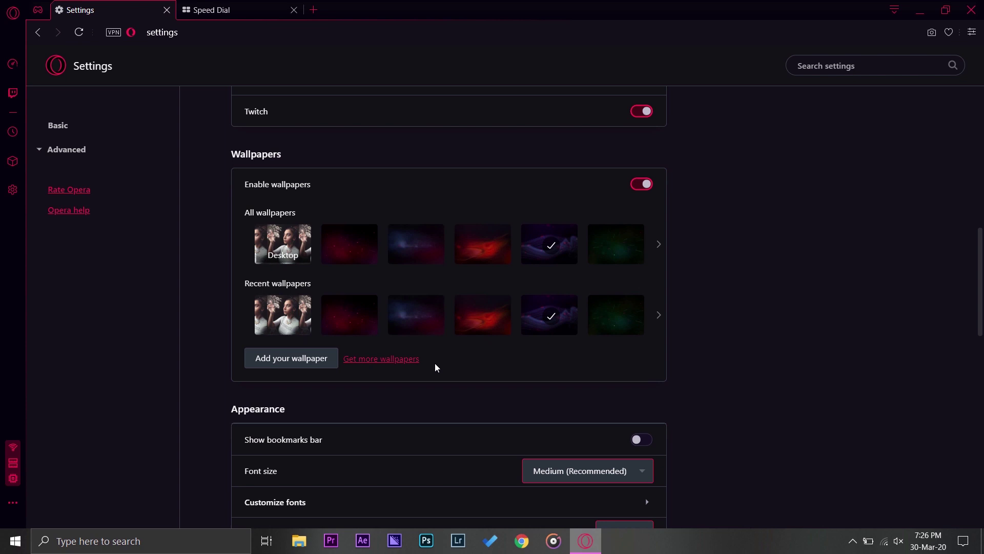
{"action": "scroll", "coordinate": [435, 367], "scroll_direction": "down", "scroll_amount": 3}
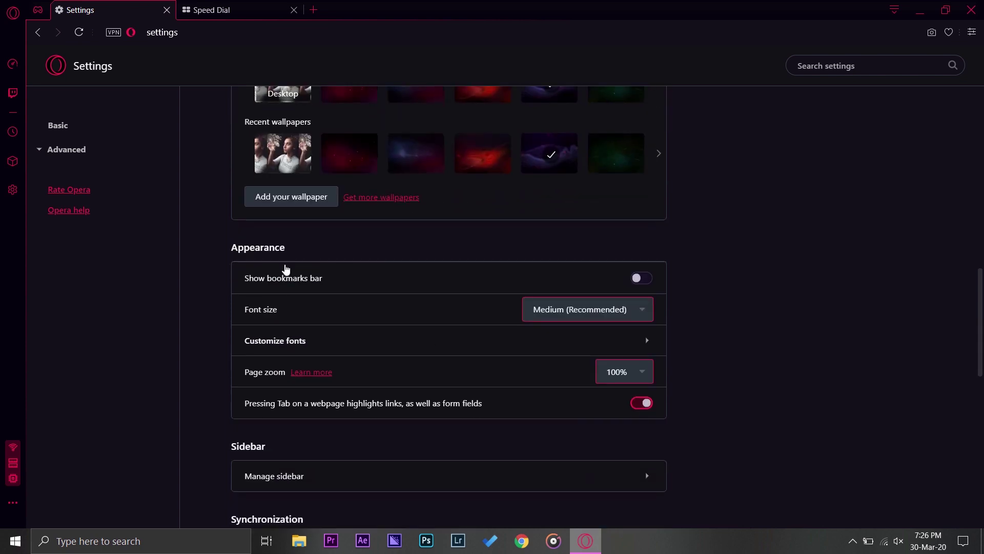
{"action": "scroll", "coordinate": [662, 262], "scroll_direction": "down", "scroll_amount": 1}
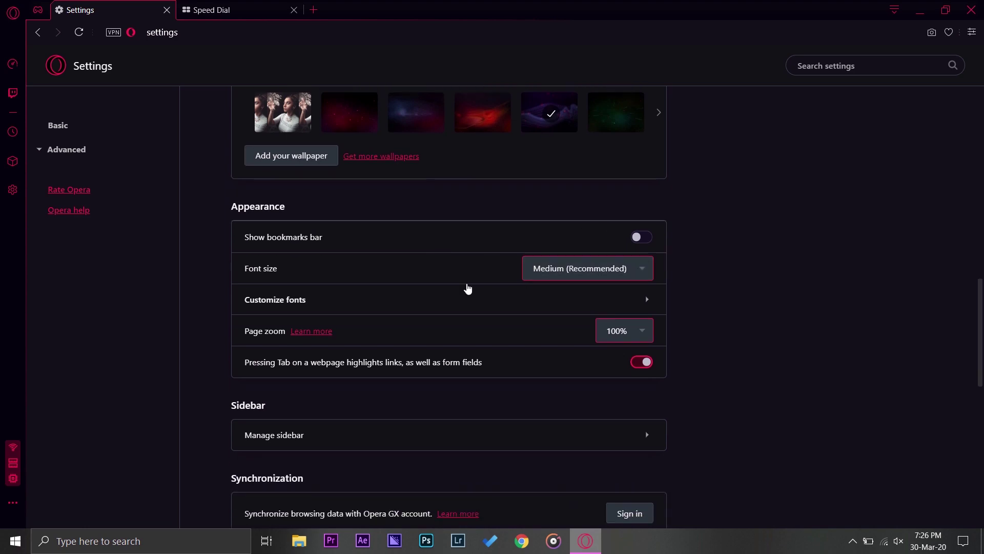
{"action": "scroll", "coordinate": [749, 333], "scroll_direction": "down", "scroll_amount": 4}
{"action": "scroll", "coordinate": [750, 335], "scroll_direction": "down", "scroll_amount": 6}
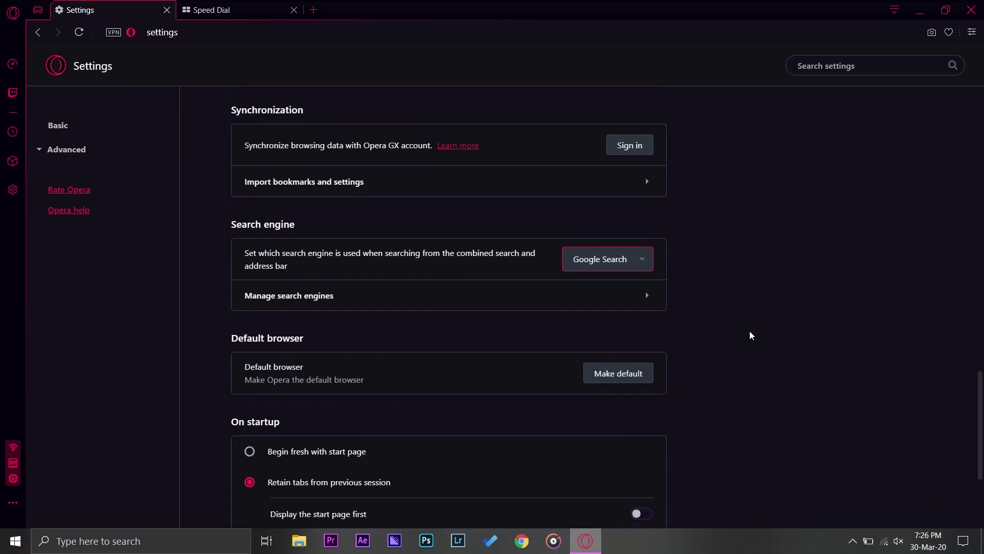
{"action": "scroll", "coordinate": [749, 335], "scroll_direction": "down", "scroll_amount": 2}
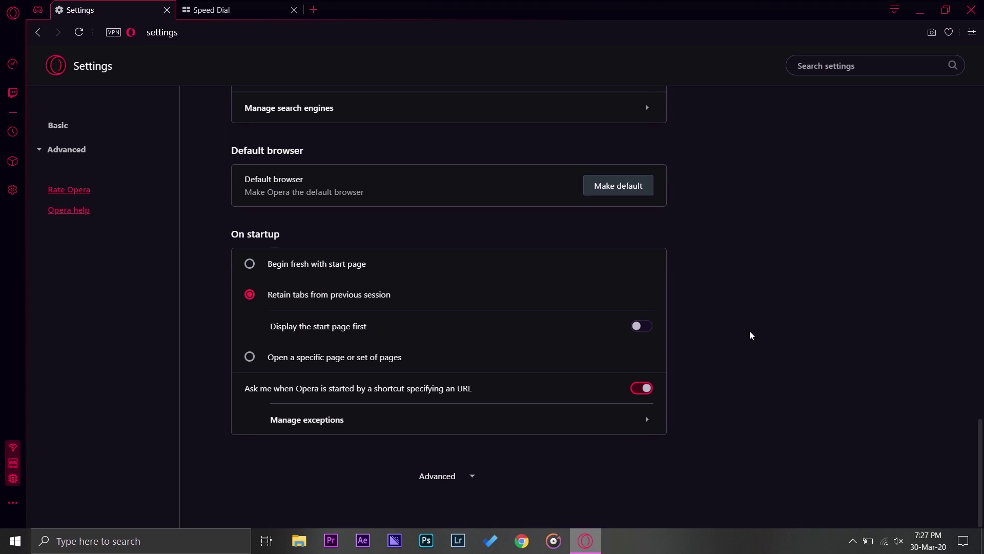
{"action": "scroll", "coordinate": [750, 335], "scroll_direction": "up", "scroll_amount": 15}
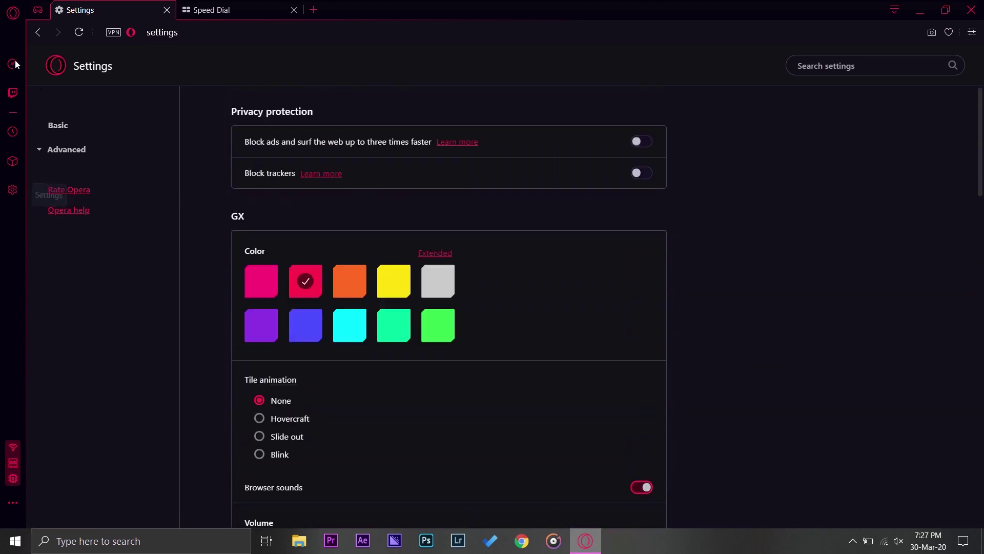
Step: Close the Settings tab, leaving only Speed Dial open
{"action": "left_click", "coordinate": [167, 10]}
{"action": "key", "text": "alt"}
{"action": "key", "text": "Escape"}
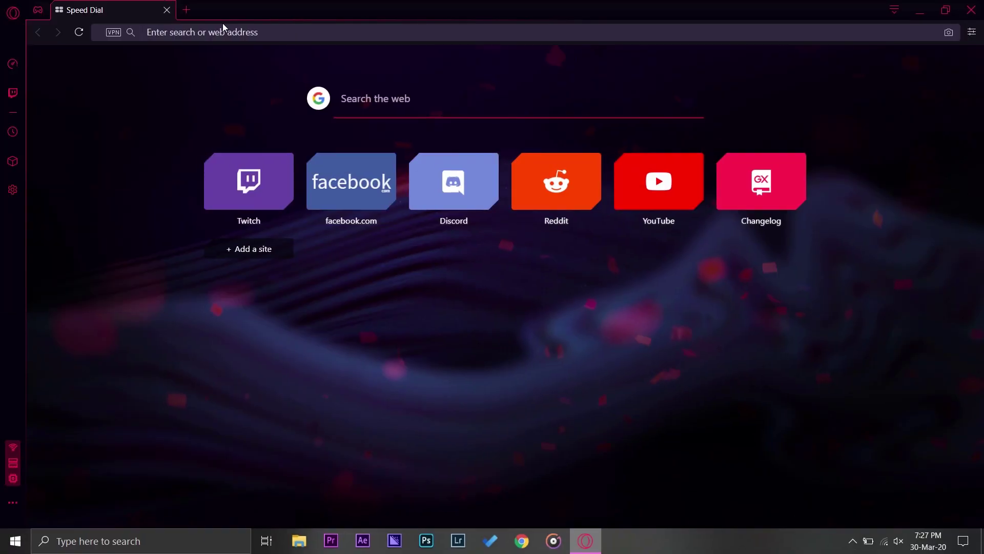
Step: Look through the Opera menu, then switch to Chrome and open its options menu
{"action": "left_click", "coordinate": [13, 14]}
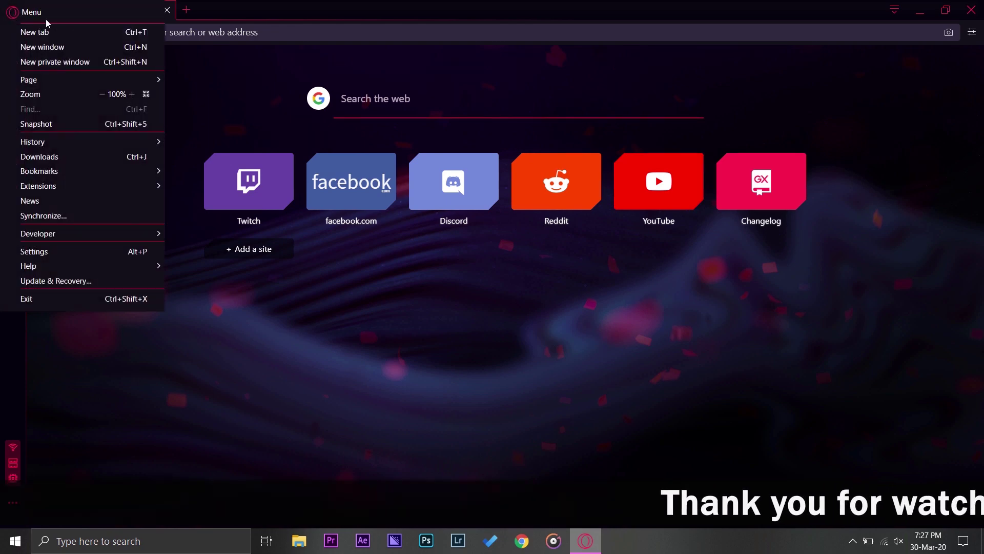
{"action": "mouse_move", "coordinate": [85, 264]}
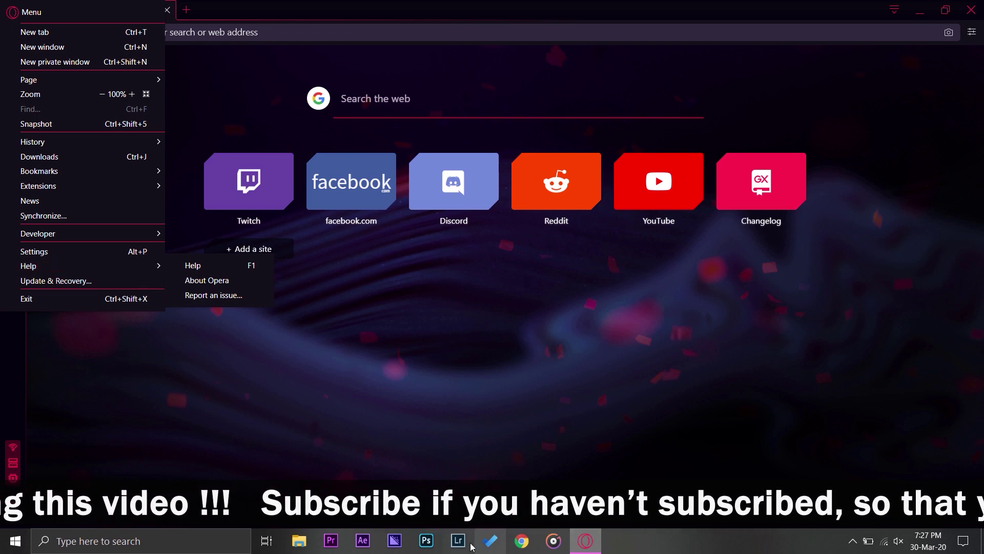
{"action": "key", "text": "Escape"}
{"action": "left_click", "coordinate": [527, 550]}
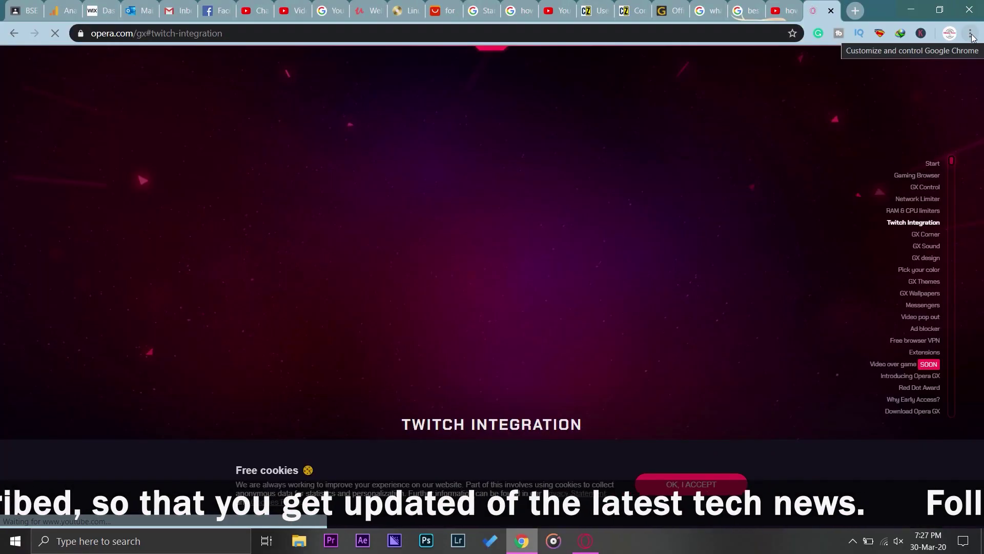
{"action": "left_click", "coordinate": [971, 34]}
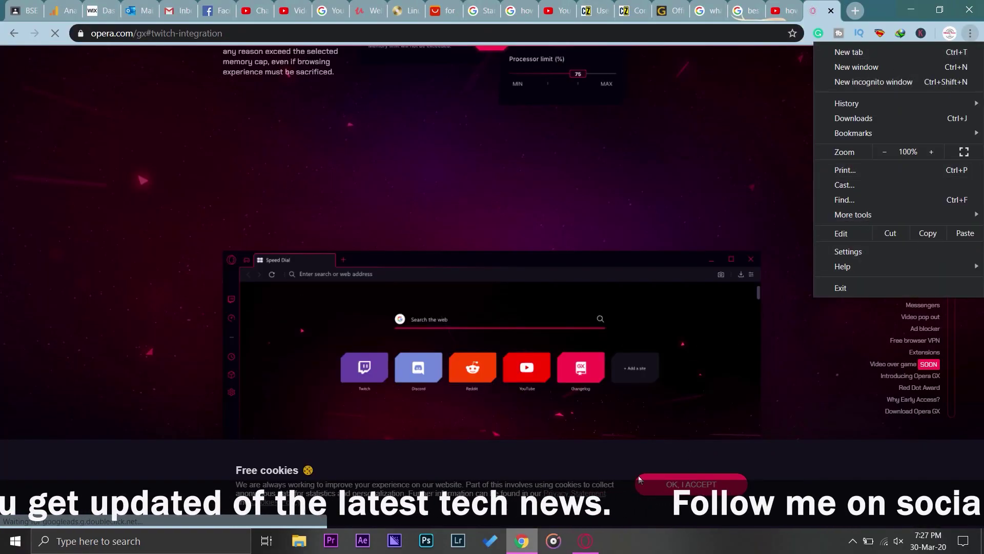
{"action": "left_click", "coordinate": [585, 542]}
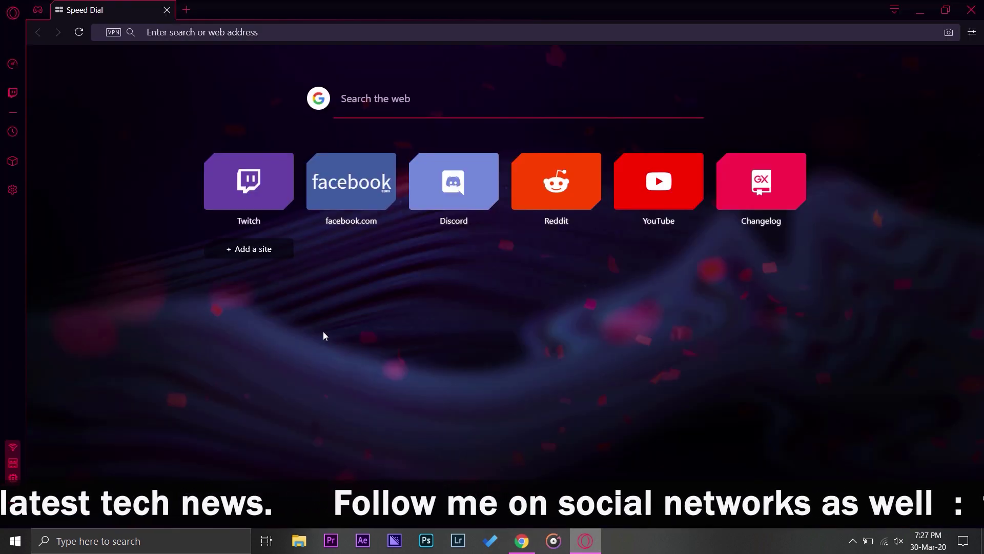
{"action": "left_click", "coordinate": [15, 12]}
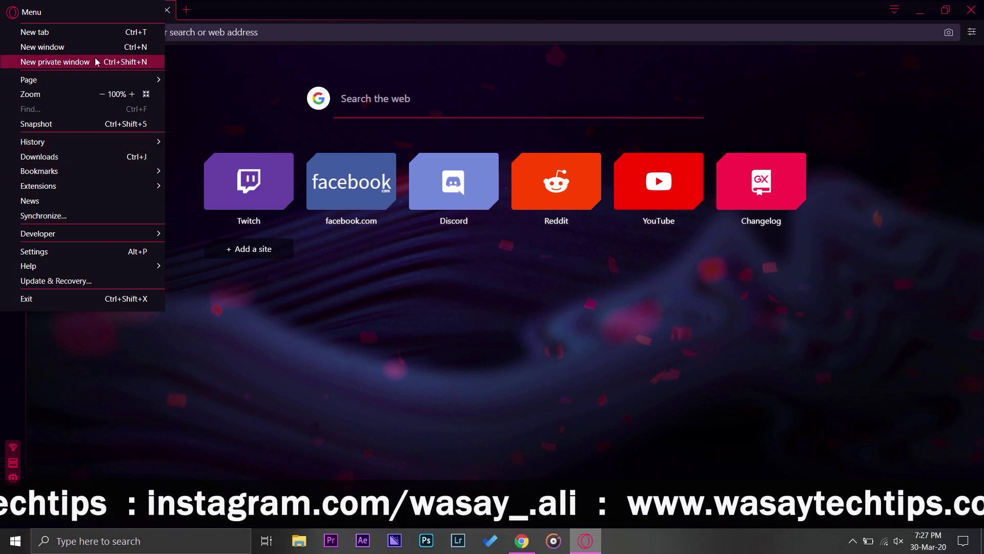
{"action": "key", "text": "Escape"}
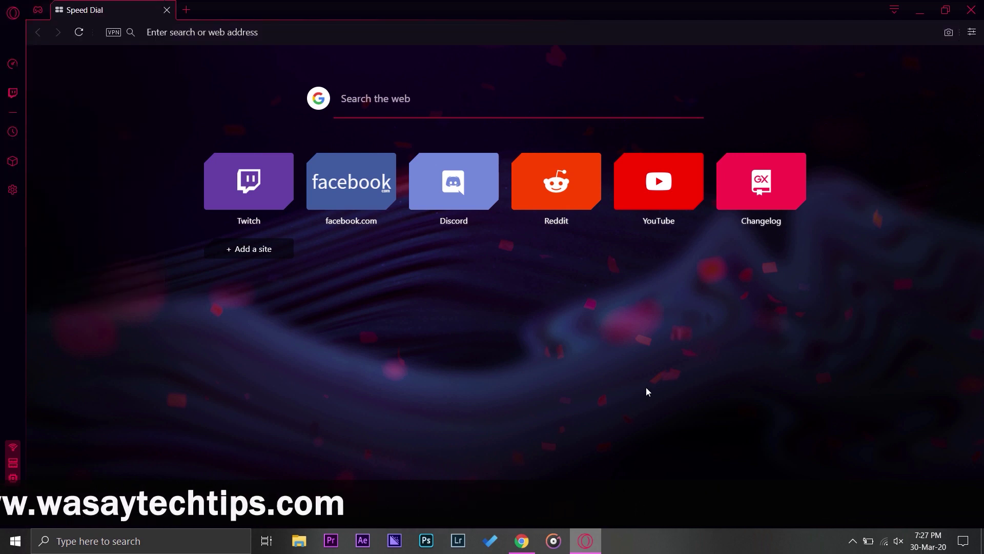
{"action": "left_click", "coordinate": [953, 40]}
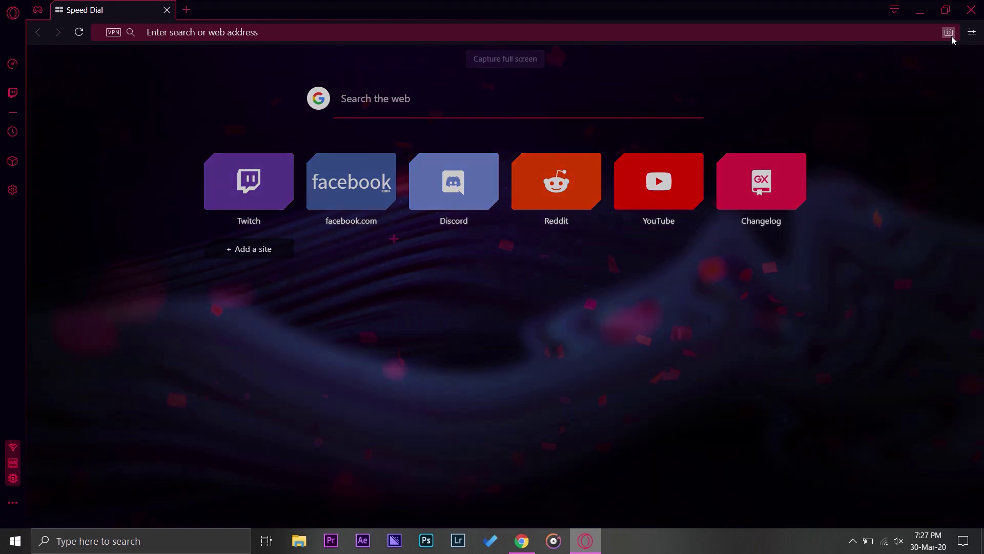
{"action": "left_click_drag", "start_coordinate": [394, 239], "coordinate": [616, 334]}
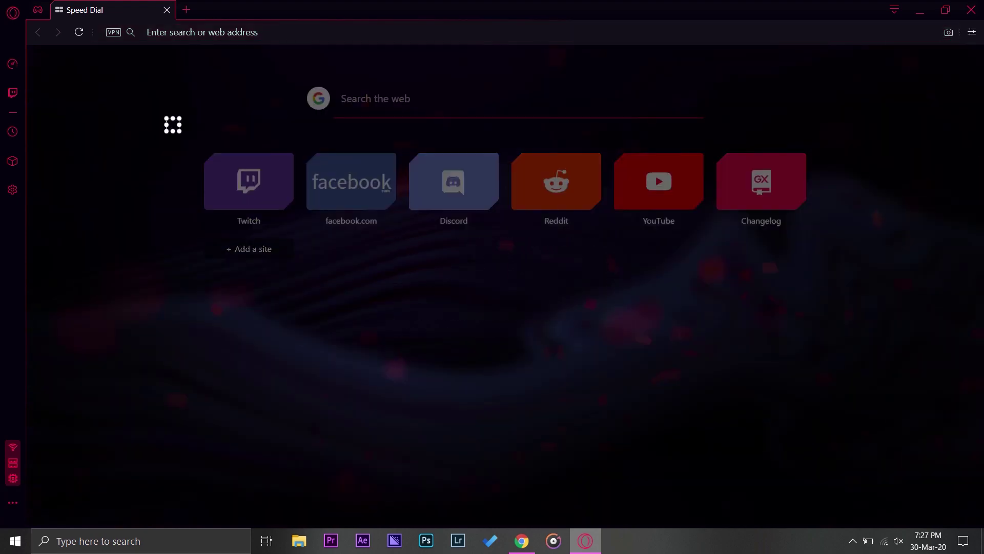
{"action": "left_click_drag", "start_coordinate": [167, 119], "coordinate": [661, 478]}
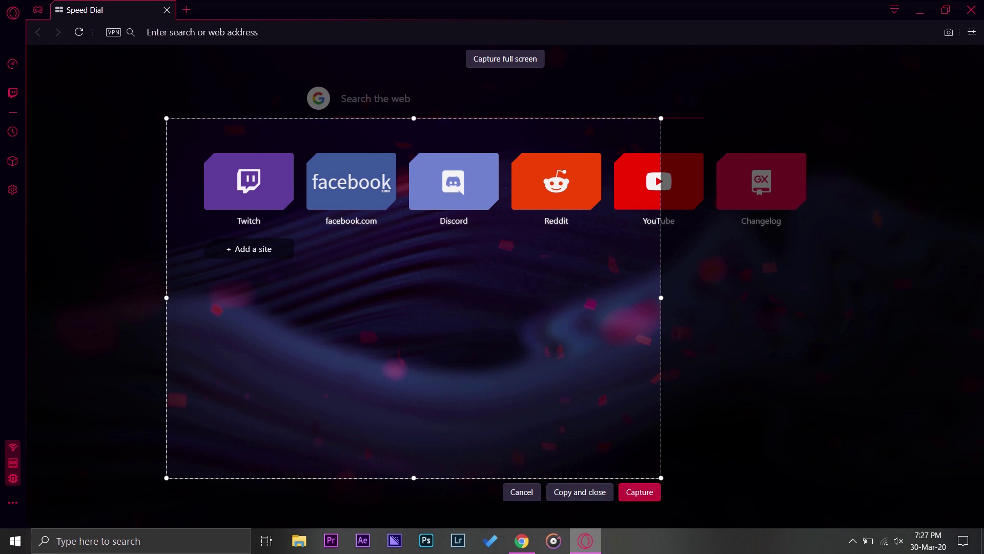
{"action": "left_click", "coordinate": [531, 492]}
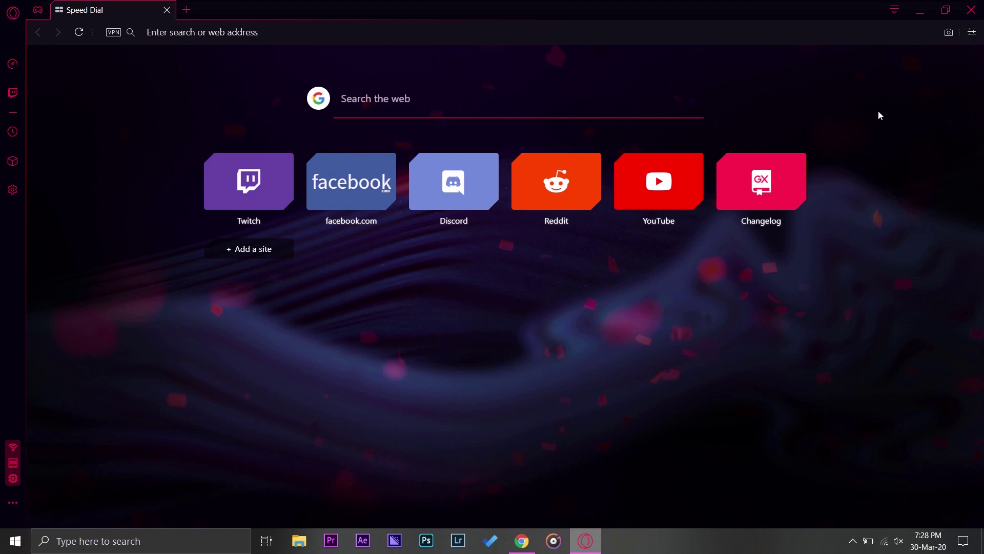
{"action": "left_click", "coordinate": [973, 32]}
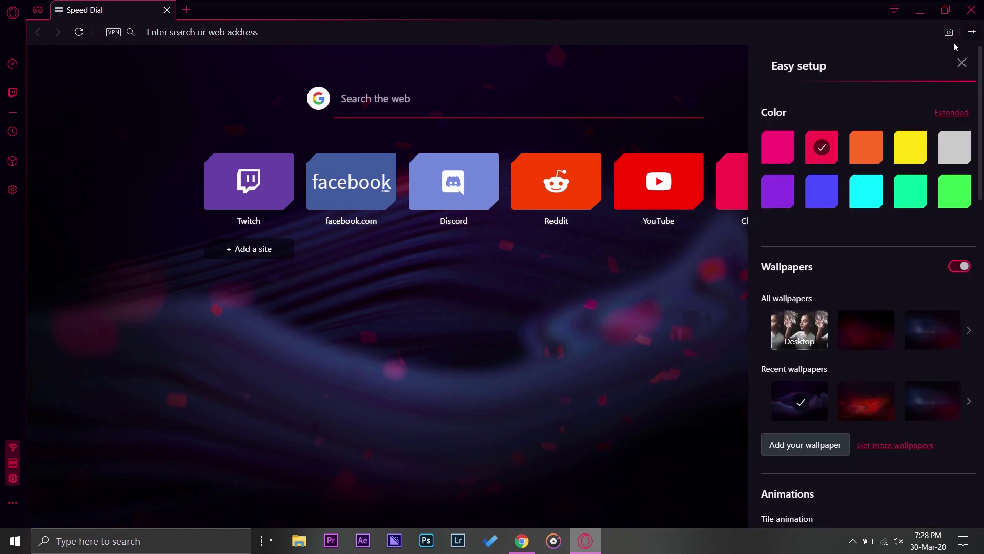
{"action": "scroll", "coordinate": [862, 282], "scroll_direction": "down", "scroll_amount": 3}
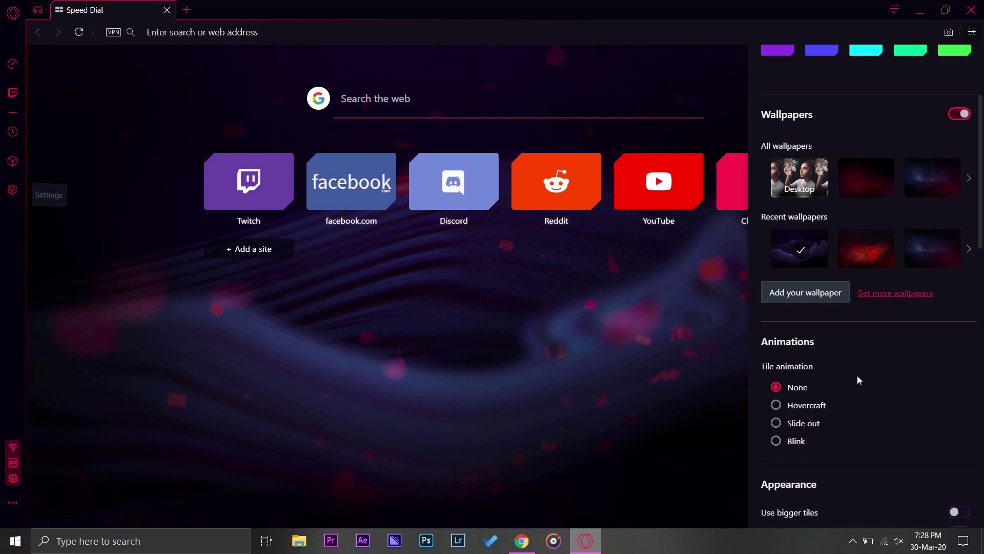
{"action": "scroll", "coordinate": [842, 379], "scroll_direction": "down", "scroll_amount": 12}
{"action": "scroll", "coordinate": [843, 383], "scroll_direction": "down", "scroll_amount": 4}
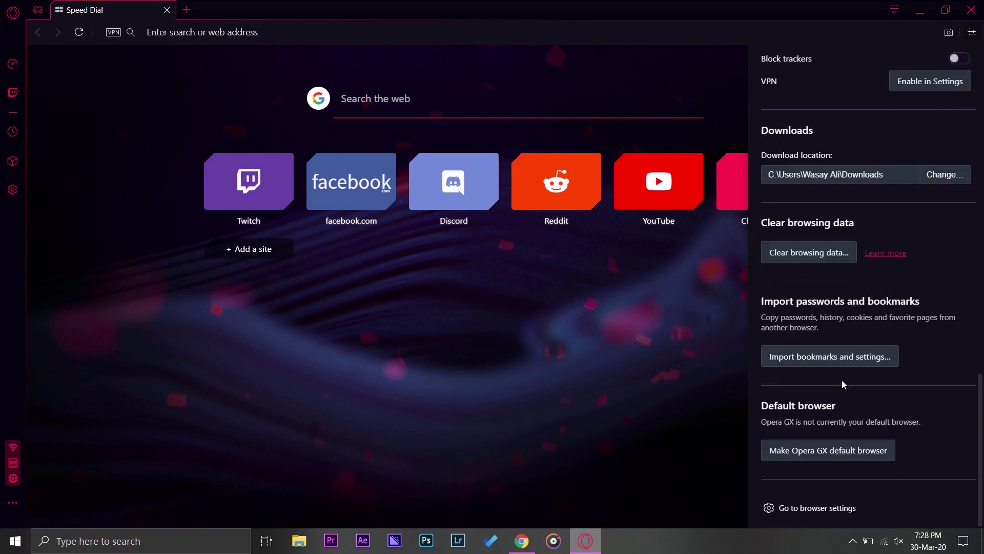
{"action": "scroll", "coordinate": [843, 384], "scroll_direction": "up", "scroll_amount": 15}
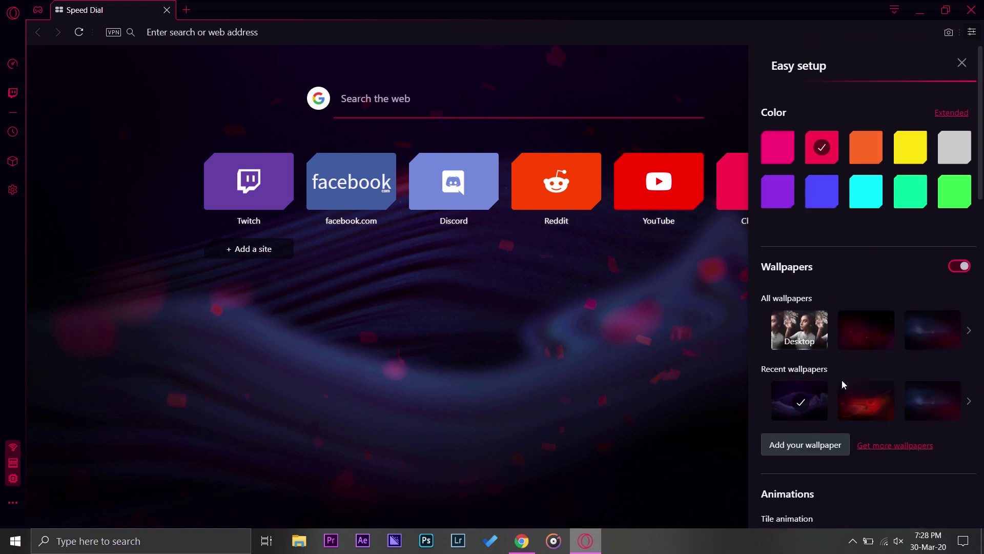
{"action": "left_click", "coordinate": [588, 323]}
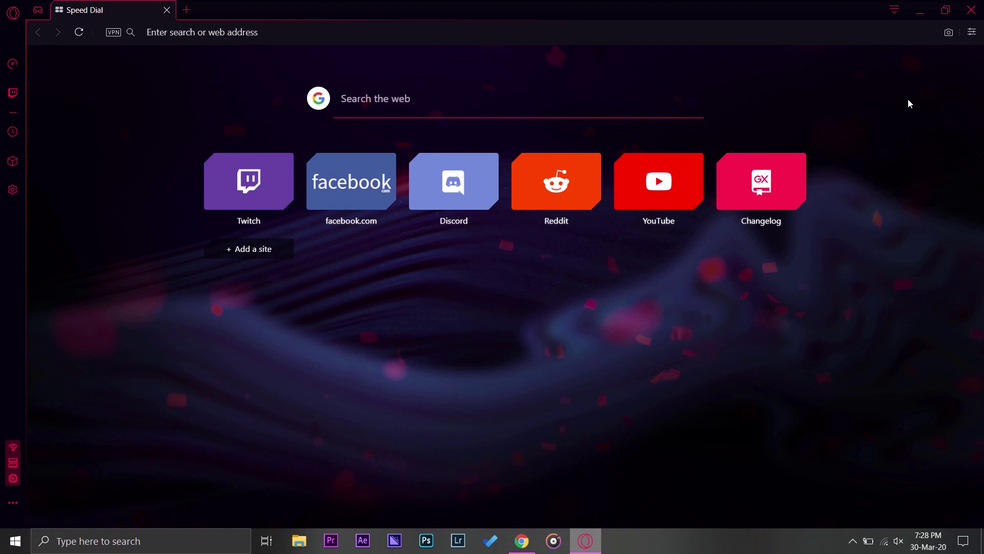
Step: Reopen GX Control to show the 1 MB/s Network Limiter and 2.50 GB RAM Limiter
{"action": "left_click", "coordinate": [12, 63]}
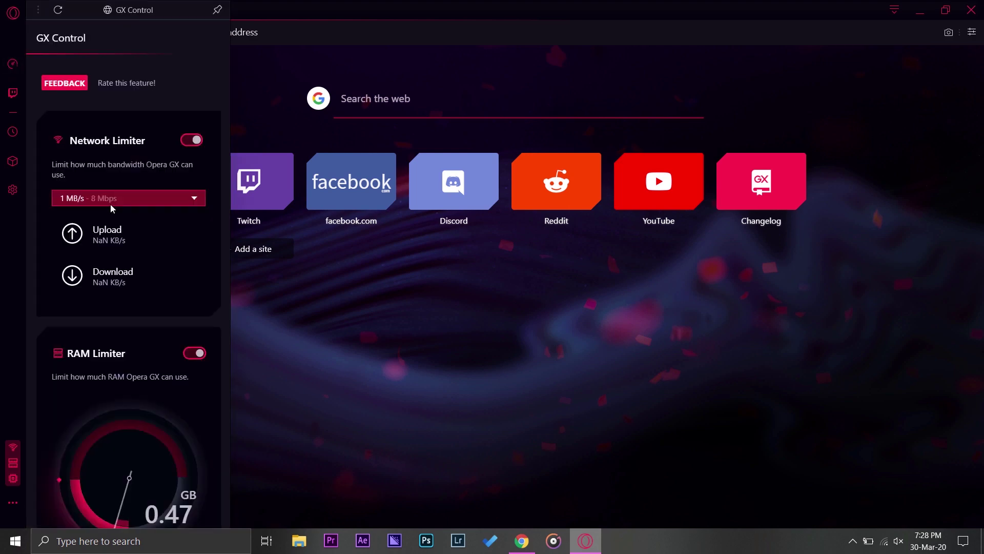
{"action": "scroll", "coordinate": [140, 382], "scroll_direction": "down", "scroll_amount": 2}
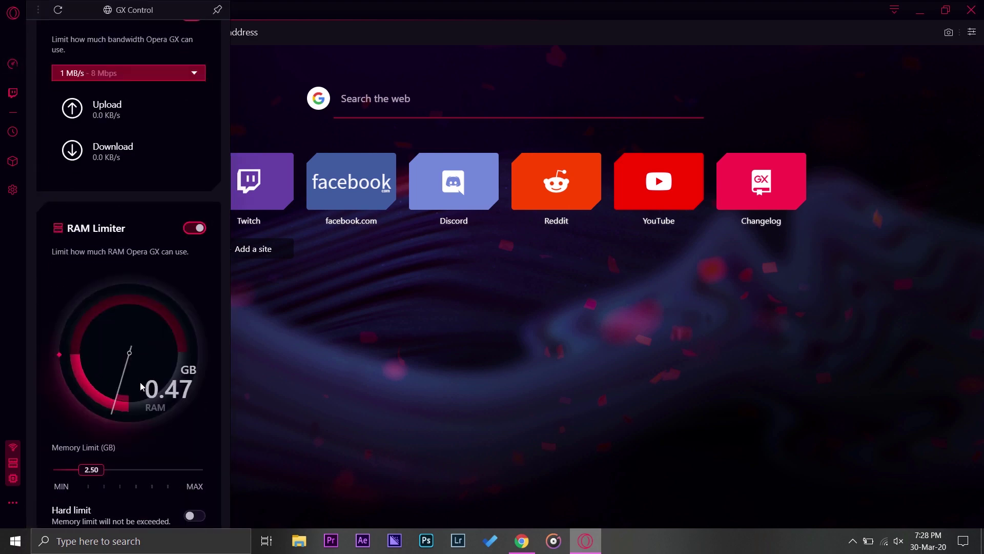